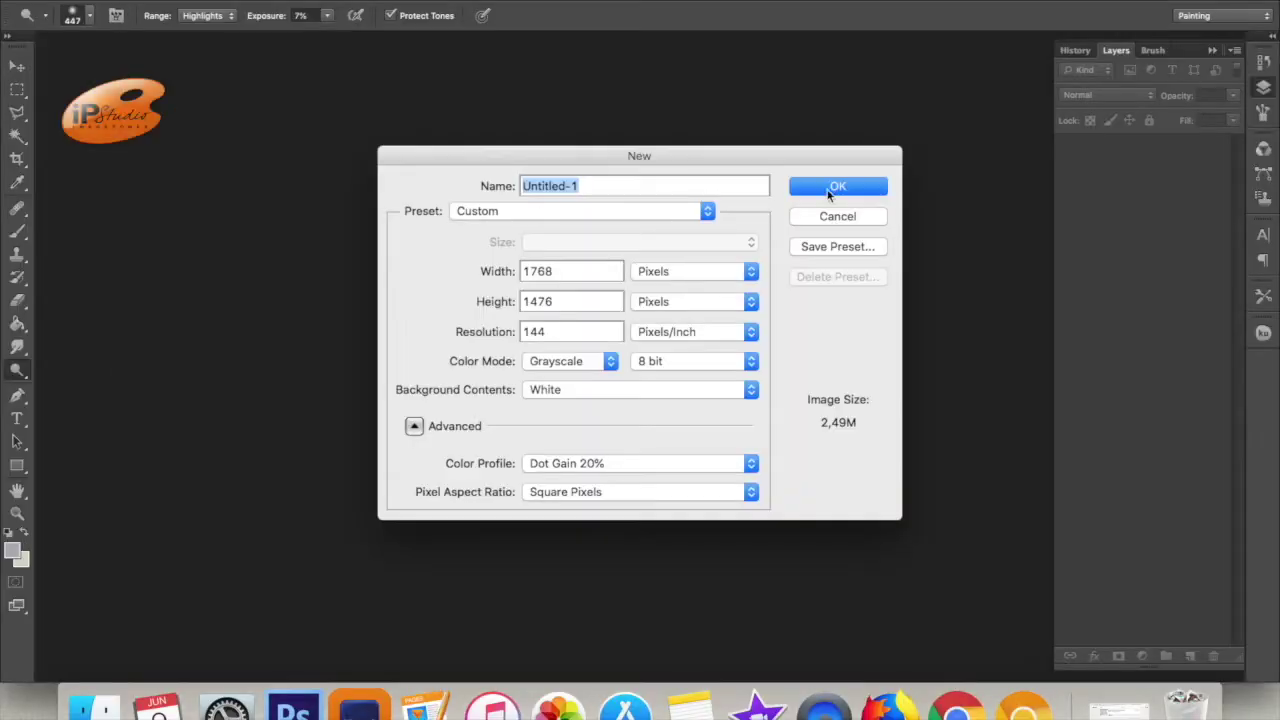
- Close the old document and start a new one measured in centimetres
click(834, 184)
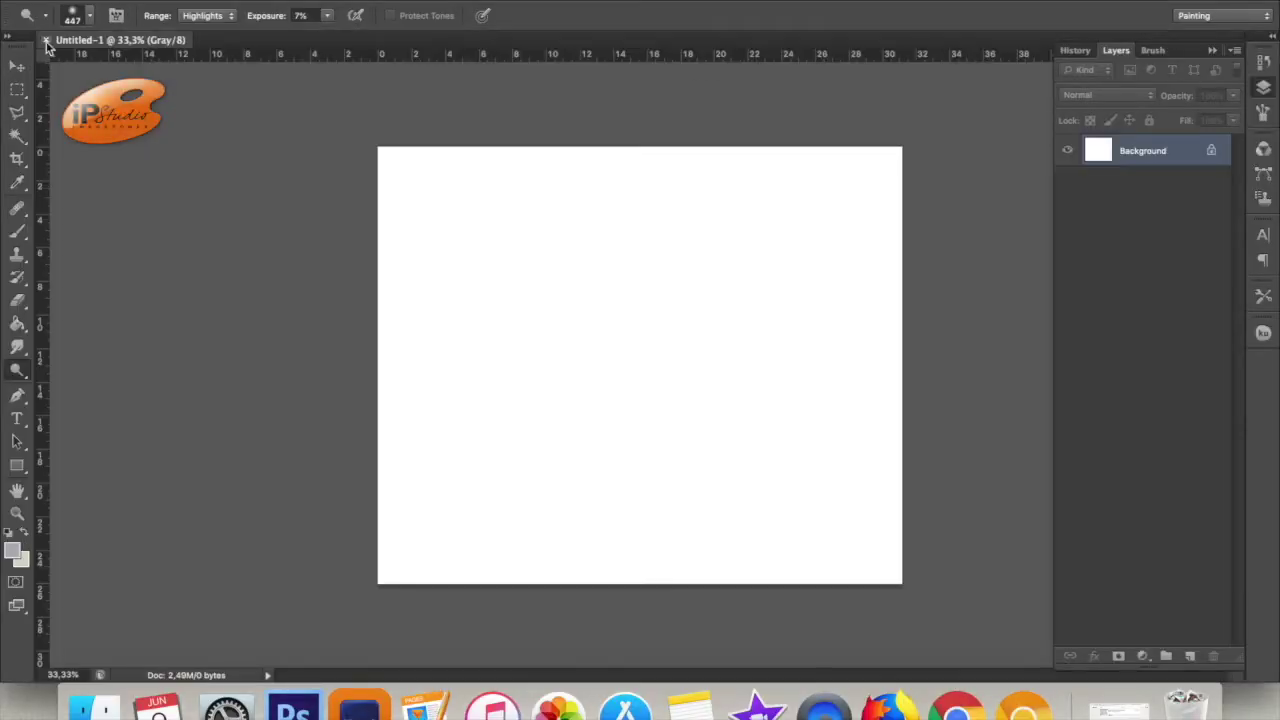
click(45, 40)
key(ctrl+n)
click(695, 301)
click(715, 303)
- Set height 21 cm and RGB colour mode, create the document, and fit it in view
double_click(573, 304)
text(21)
key(Tab)
text(25)
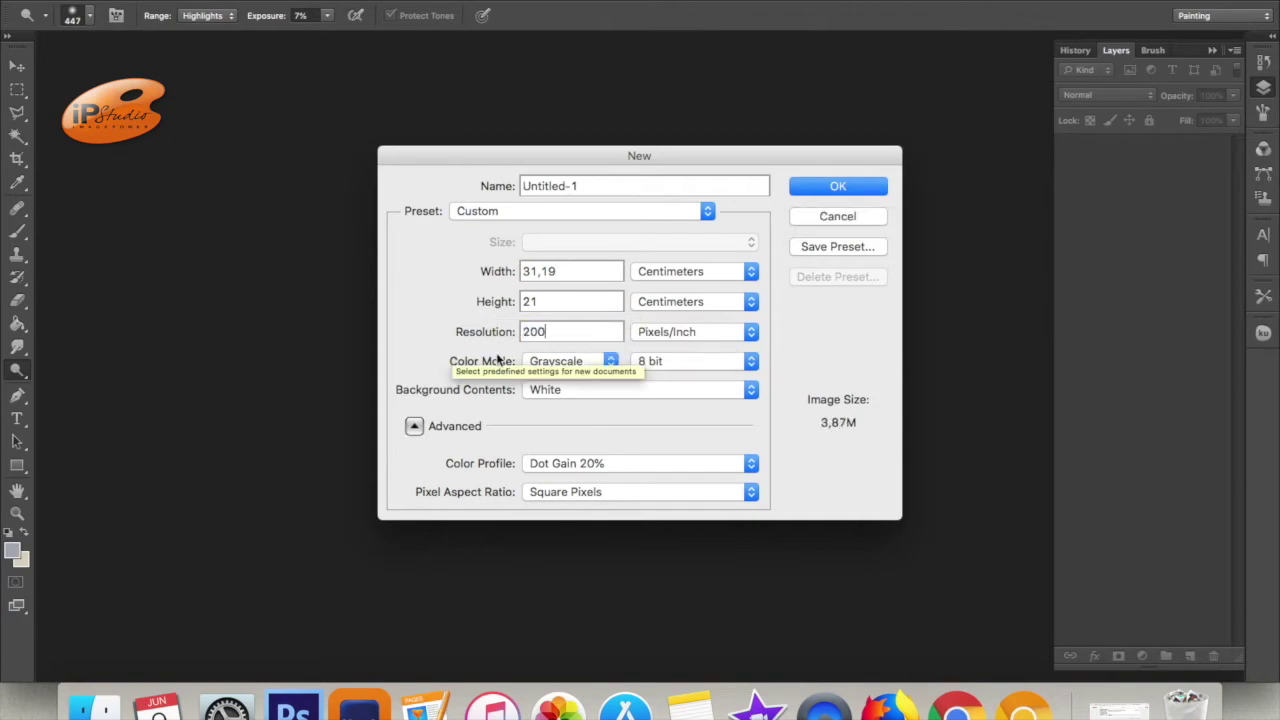
click(610, 361)
click(557, 371)
click(838, 186)
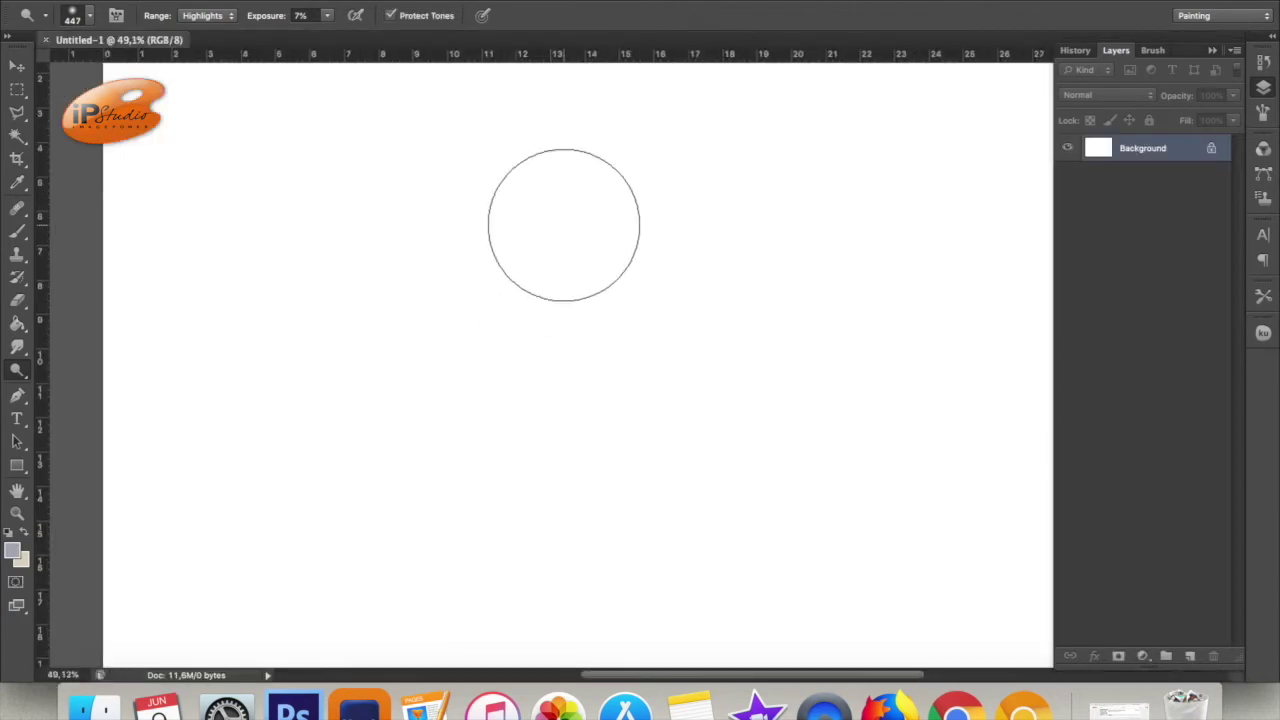
key(ctrl+0)
- Sketch the eye outline, round iris and pupil with a black brush
key(b)
key(d)
right_click(363, 320)
drag(293, 342, 405, 268)
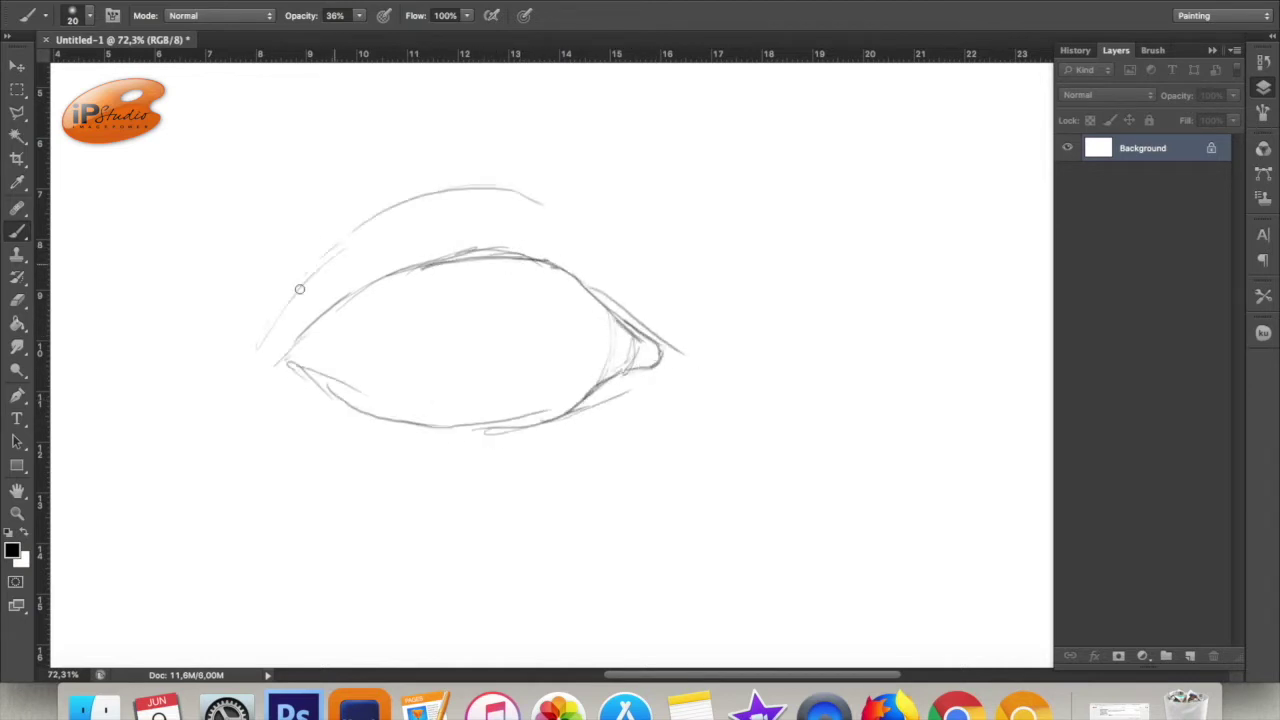
mouse_move(401, 309)
mouse_down()
mouse_move(400, 346)
mouse_move(404, 317)
mouse_up()
drag(485, 299, 460, 300)
- Enlarge the brush and lay a soft grey base tone around the eye
right_click(690, 276)
right_click(306, 226)
drag(330, 262, 414, 257)
mouse_move(230, 340)
mouse_down()
mouse_move(218, 268)
mouse_move(651, 137)
mouse_up()
scroll(500, 180, up, 3)
drag(1000, 200, 486, 177)
key(ctrl+z)
- Add a new shading layer and brush a broad soft dark band across the top
key(1)
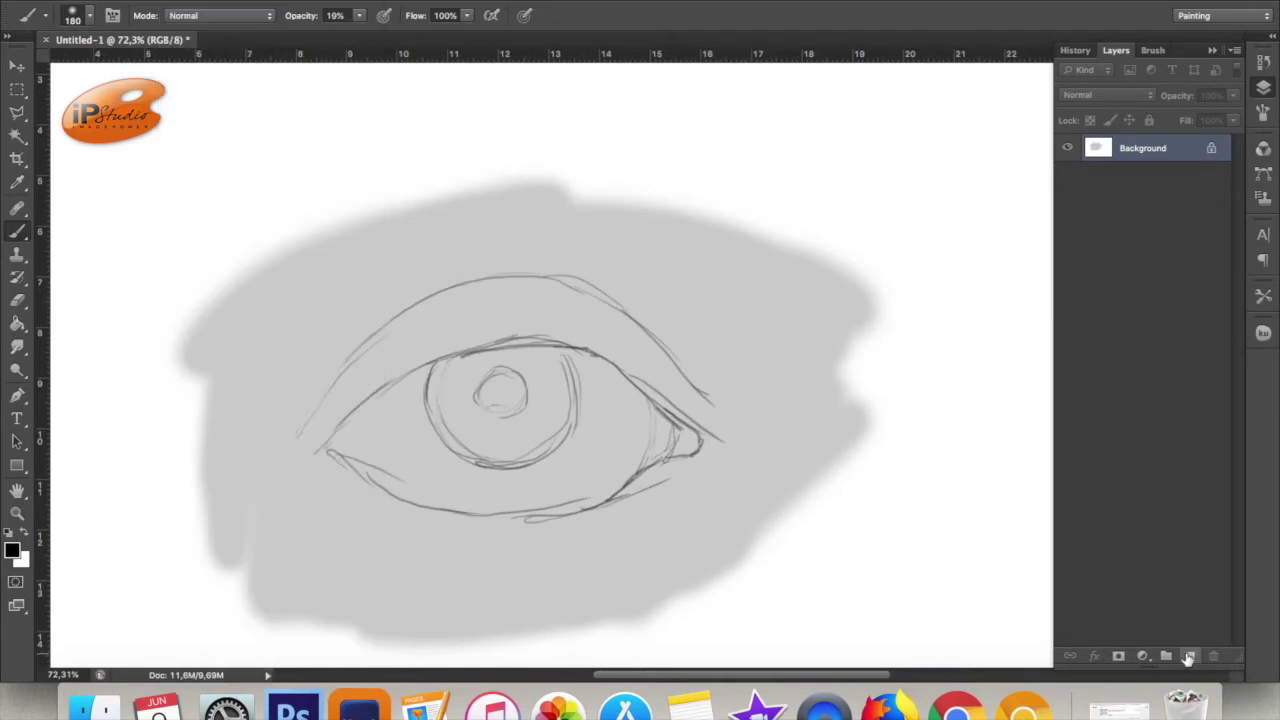
click(1188, 657)
key(0)
key(9)
mouse_move(200, 250)
mouse_down()
mouse_move(871, 263)
mouse_move(677, 280)
mouse_move(743, 397)
mouse_up()
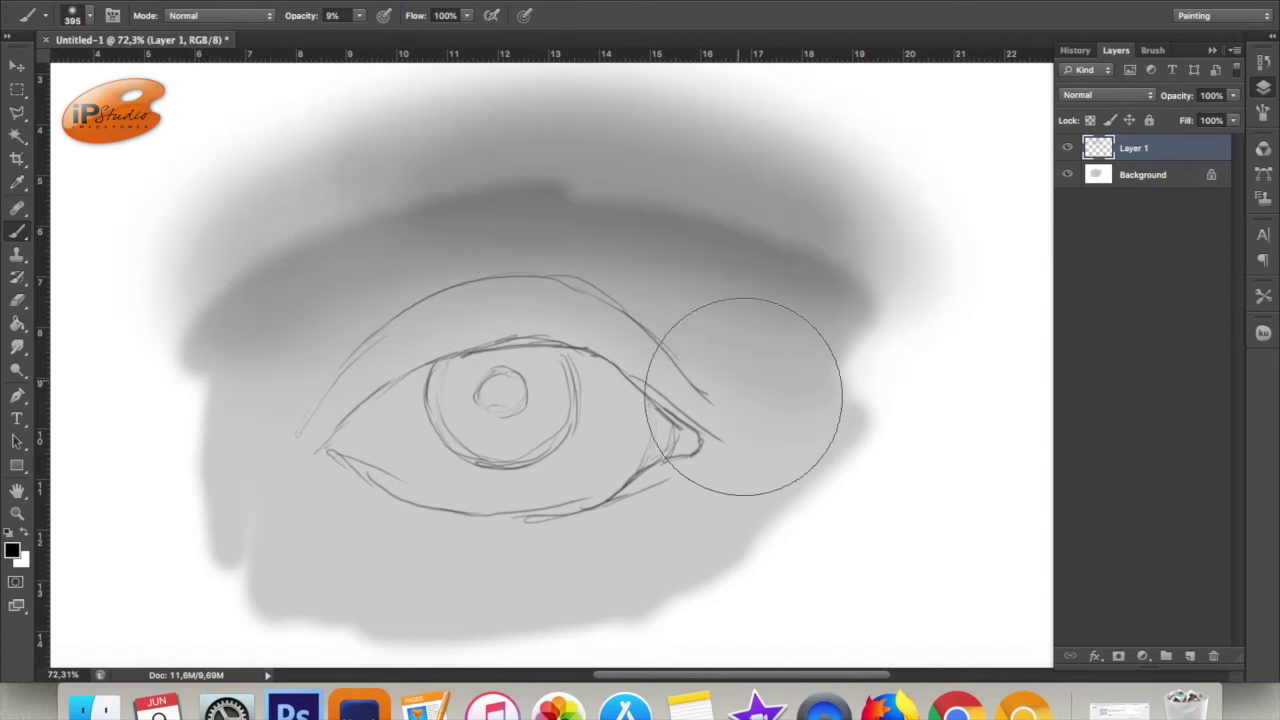
- Cover the dark band with sampled light grey skin tone and draw crease strokes
key(ctrl+z)
key(0)
alt+click(737, 423)
mouse_move(600, 420)
mouse_down()
mouse_move(659, 552)
mouse_move(1130, 125)
mouse_up()
mouse_move(486, 337)
mouse_down()
mouse_move(430, 337)
mouse_move(575, 286)
mouse_move(662, 336)
mouse_up()
- Set a 183 px brush at 23% opacity and paint a shadow under the eye
click(358, 18)
drag(358, 30, 300, 30)
right_click(668, 262)
text(183)
key(Return)
mouse_move(330, 480)
mouse_down()
mouse_move(660, 500)
mouse_move(477, 572)
mouse_up()
- Shade the brow crease, outer corner and upper-left lid, then merge down
mouse_move(640, 255)
mouse_down()
mouse_move(706, 343)
mouse_move(520, 234)
mouse_move(414, 251)
mouse_move(674, 318)
mouse_up()
drag(660, 395, 680, 440)
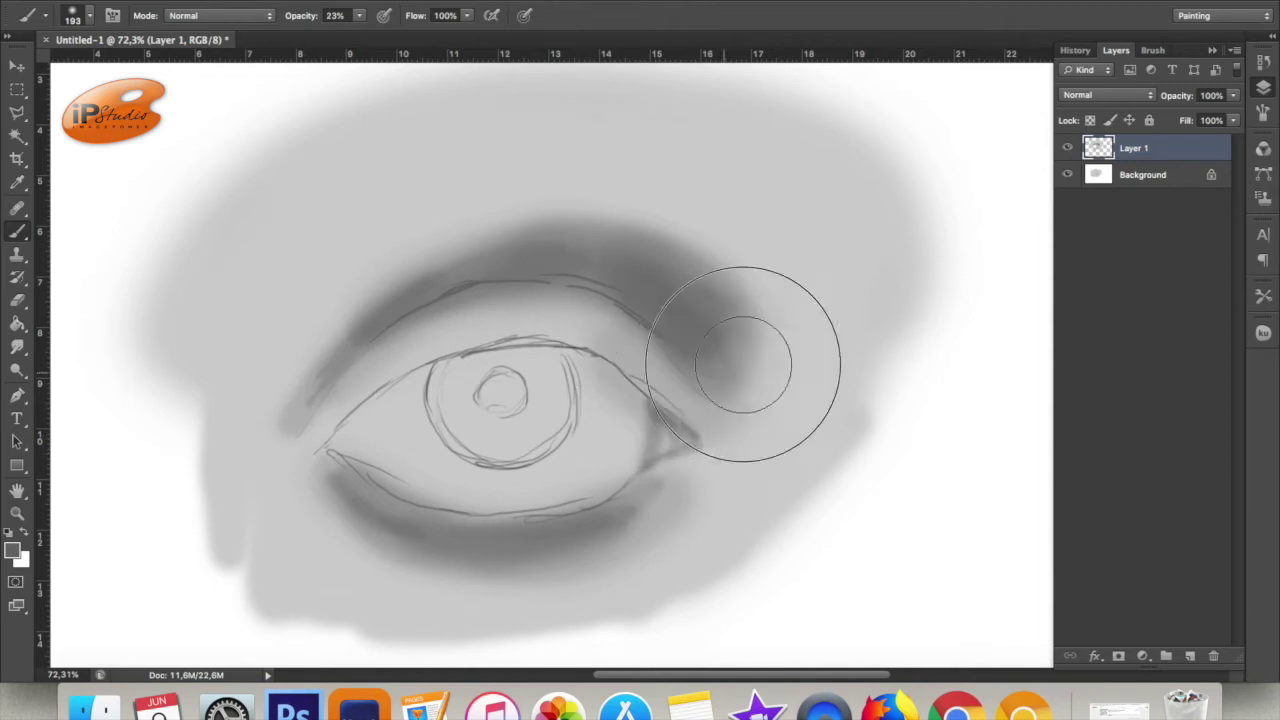
mouse_move(460, 355)
mouse_down()
mouse_move(330, 420)
mouse_move(580, 355)
mouse_move(663, 434)
mouse_up()
key(ctrl+e)
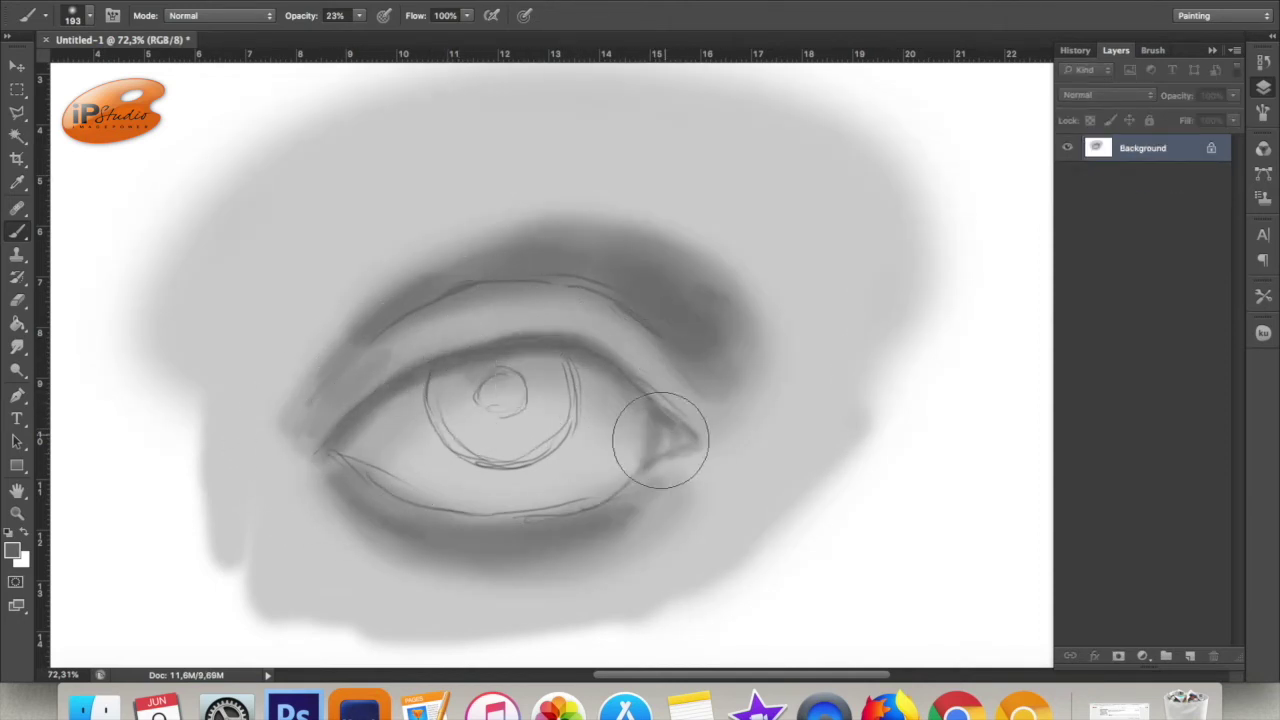
- Darken the iris rim and dab in a dark 88 px pupil at full opacity
key(])
drag(443, 428, 560, 400)
drag(470, 380, 480, 460)
right_click(571, 368)
key(Return)
click(500, 395)
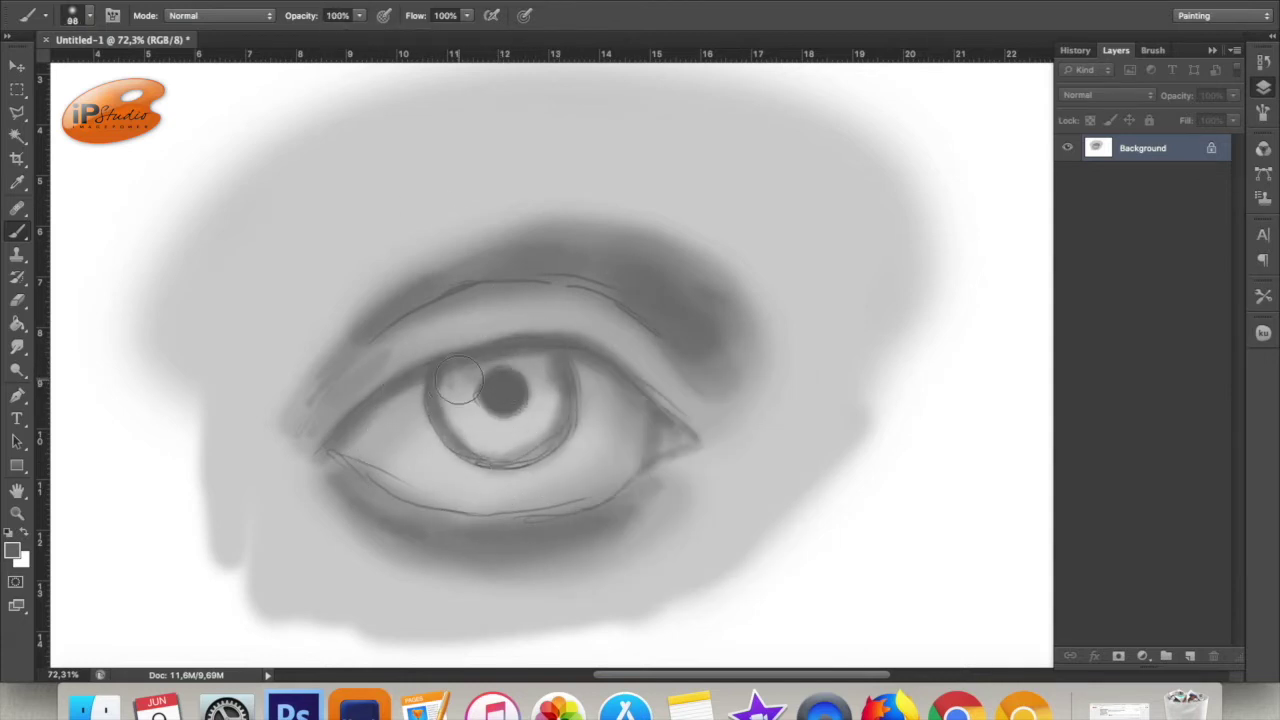
key(ctrl+z)
- At 22% opacity, texture the iris and darken lash line, lower lid and under-eye shadow
key(2)
key(2)
mouse_move(486, 415)
mouse_down()
mouse_move(524, 419)
mouse_move(472, 400)
mouse_move(525, 430)
mouse_move(461, 413)
mouse_move(531, 343)
mouse_move(500, 380)
mouse_move(457, 343)
mouse_move(441, 420)
mouse_move(557, 277)
mouse_move(509, 286)
mouse_move(634, 357)
mouse_move(620, 330)
mouse_up()
mouse_move(311, 390)
mouse_down()
mouse_move(257, 429)
mouse_move(460, 290)
mouse_up()
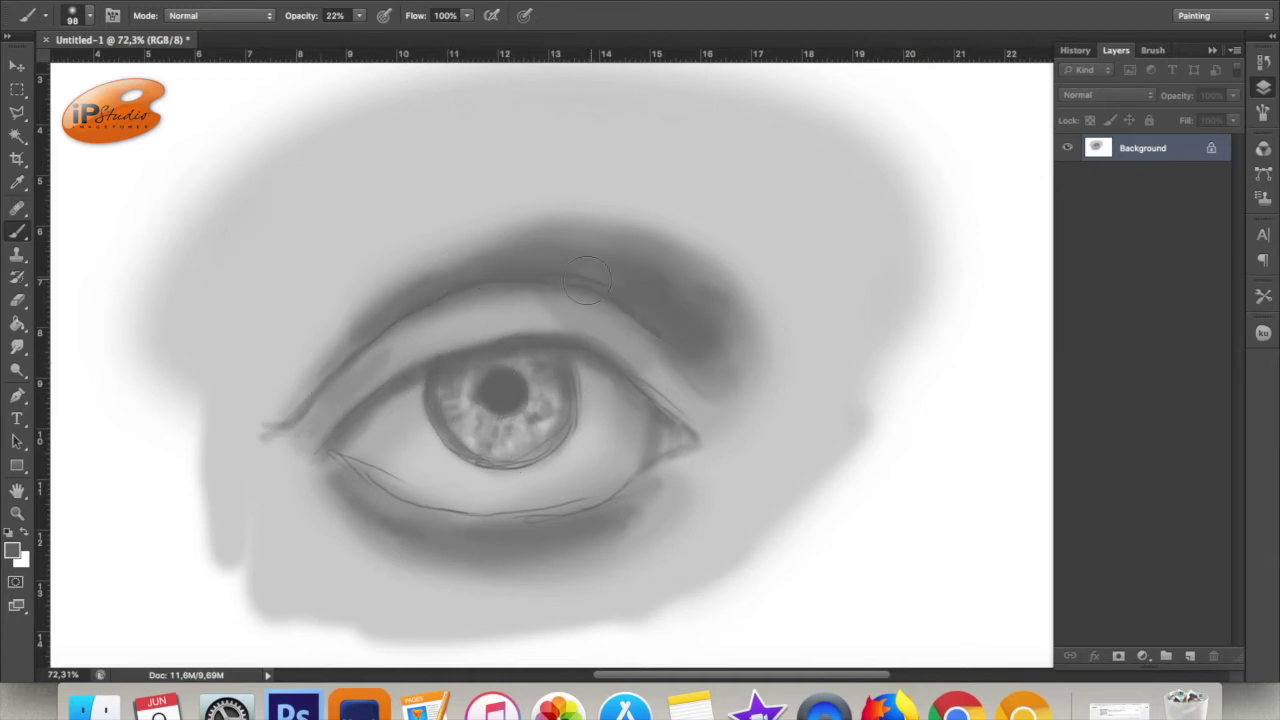
drag(282, 430, 480, 285)
mouse_move(448, 522)
mouse_down()
mouse_move(300, 457)
mouse_move(314, 457)
mouse_up()
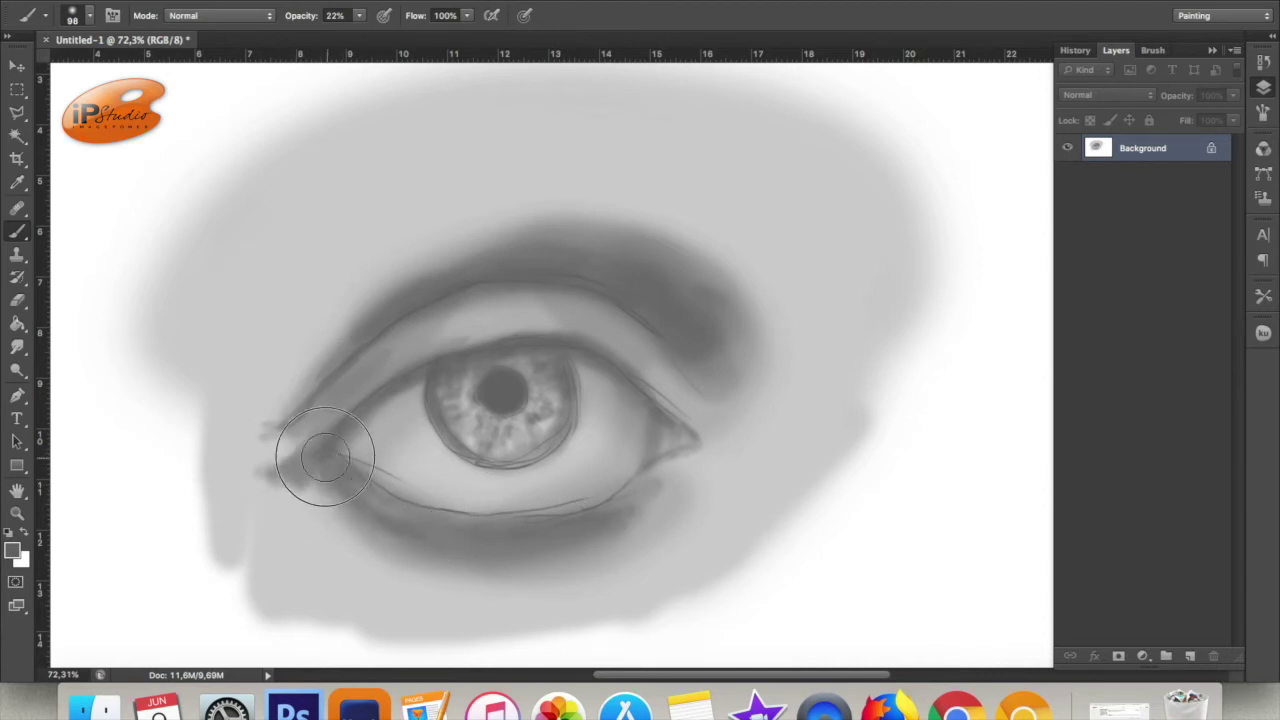
mouse_move(451, 337)
mouse_down()
mouse_move(291, 431)
mouse_move(651, 277)
mouse_move(734, 371)
mouse_move(646, 526)
mouse_move(392, 568)
mouse_move(443, 543)
mouse_up()
drag(560, 585, 521, 585)
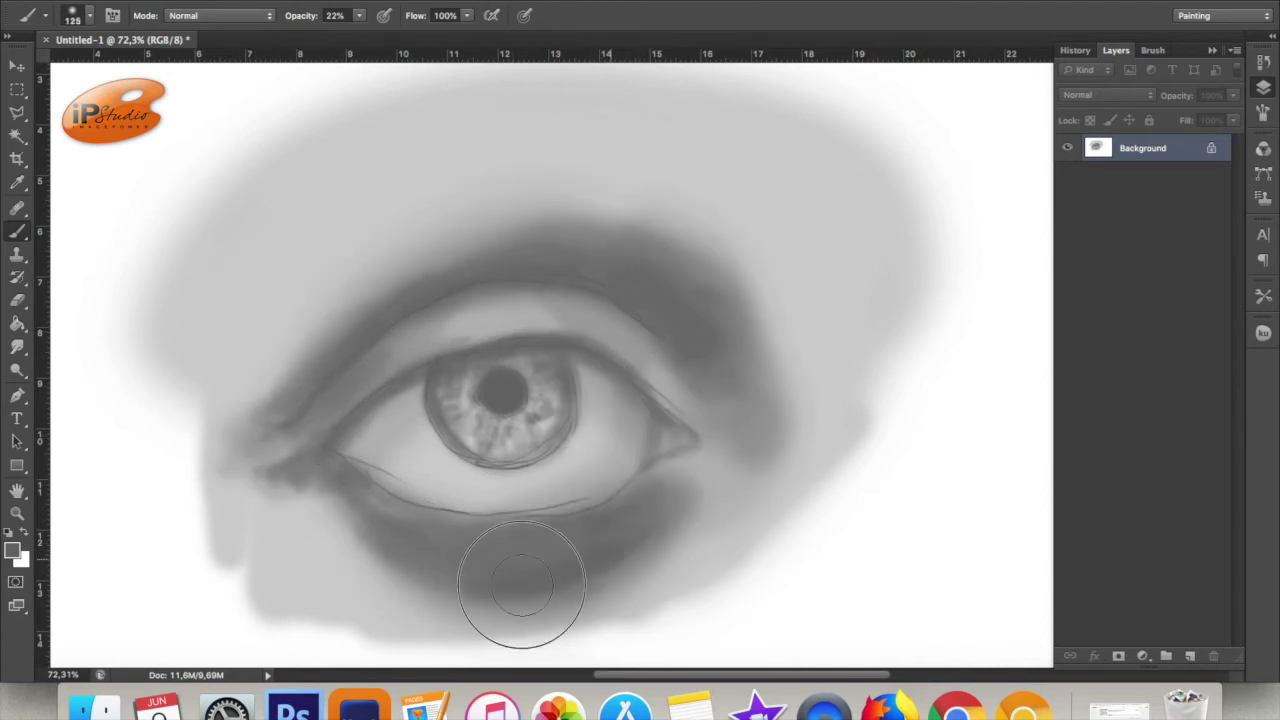
- Smudge-blend the iris edge into the lower lid at 20% strength
click(17, 346)
right_click(371, 457)
key(Escape)
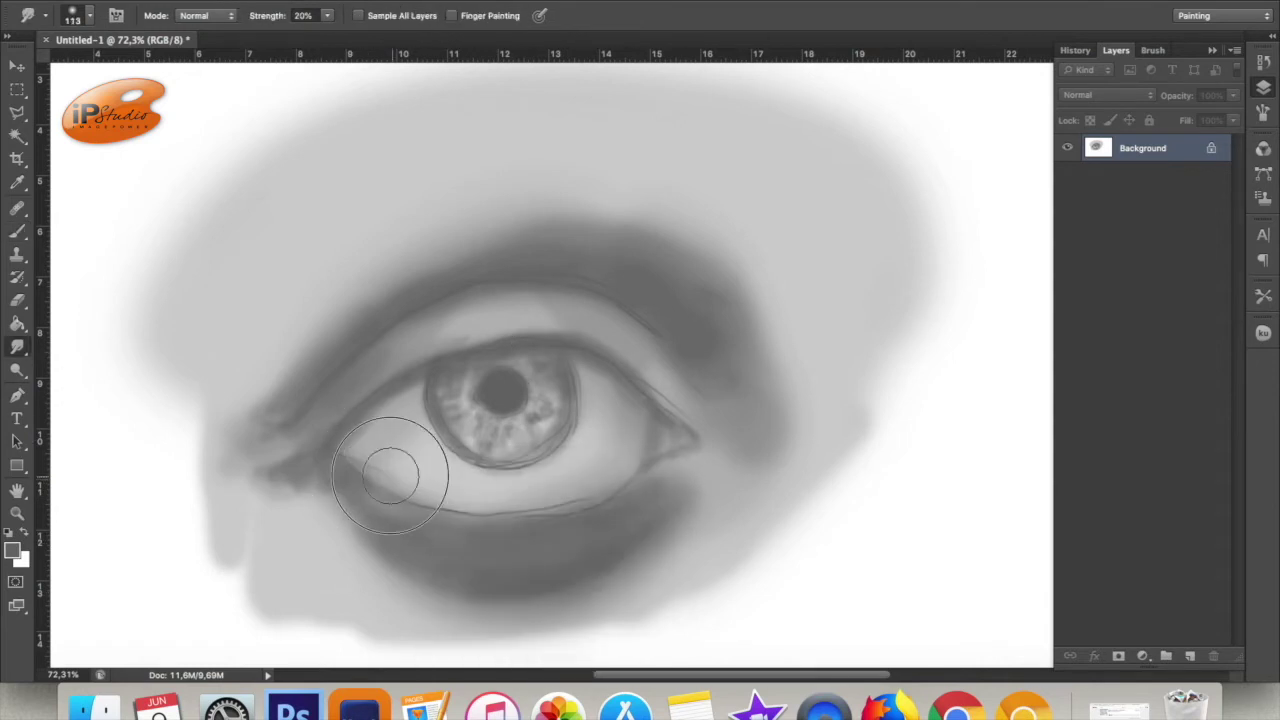
mouse_move(568, 377)
mouse_down()
mouse_move(443, 451)
mouse_move(560, 271)
mouse_move(586, 491)
mouse_move(691, 416)
mouse_up()
- Sharpen the lower eyelid line with the brush and pick a new painting colour
key(b)
right_click(575, 310)
key(Escape)
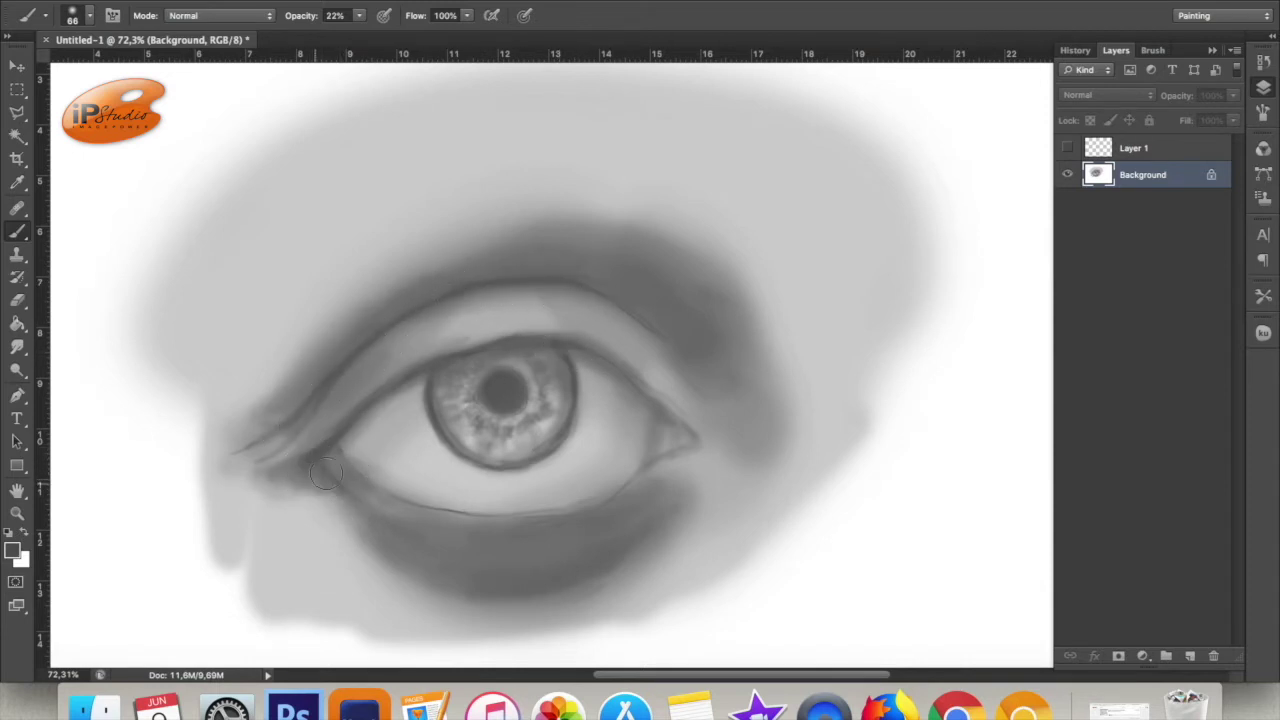
mouse_move(447, 530)
mouse_down()
mouse_move(676, 432)
mouse_move(651, 400)
mouse_up()
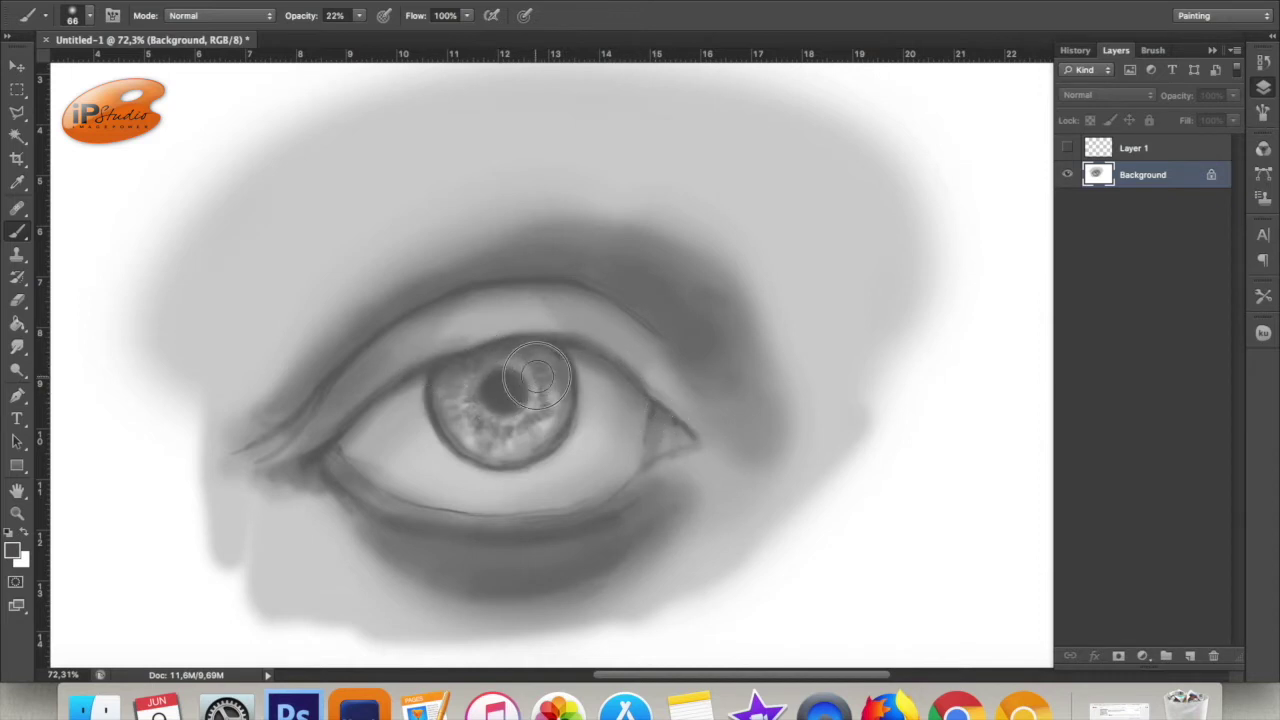
click(185, 20)
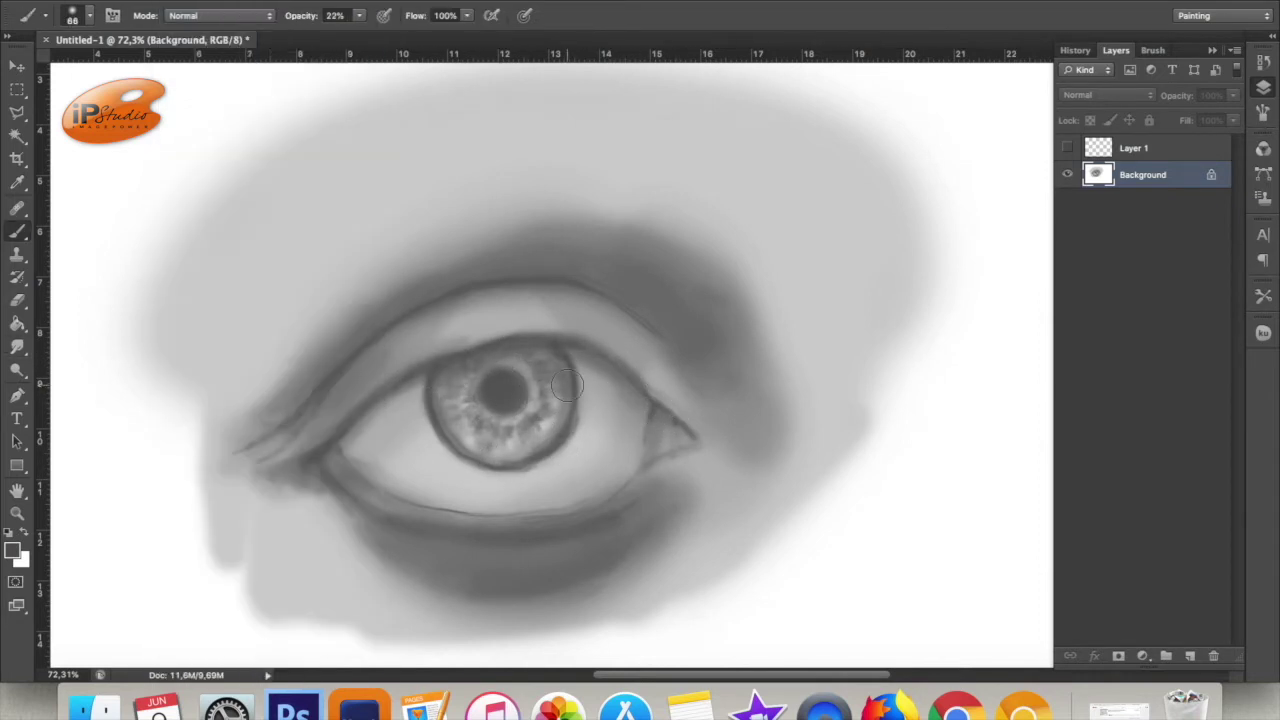
click(1214, 349)
- Darken the upper lid edge and iris rim with radial iris strokes, adding Layer 2
mouse_move(575, 345)
mouse_down()
mouse_move(457, 357)
mouse_move(355, 427)
mouse_up()
mouse_move(553, 351)
mouse_down()
mouse_move(443, 371)
mouse_move(455, 452)
mouse_move(545, 362)
mouse_up()
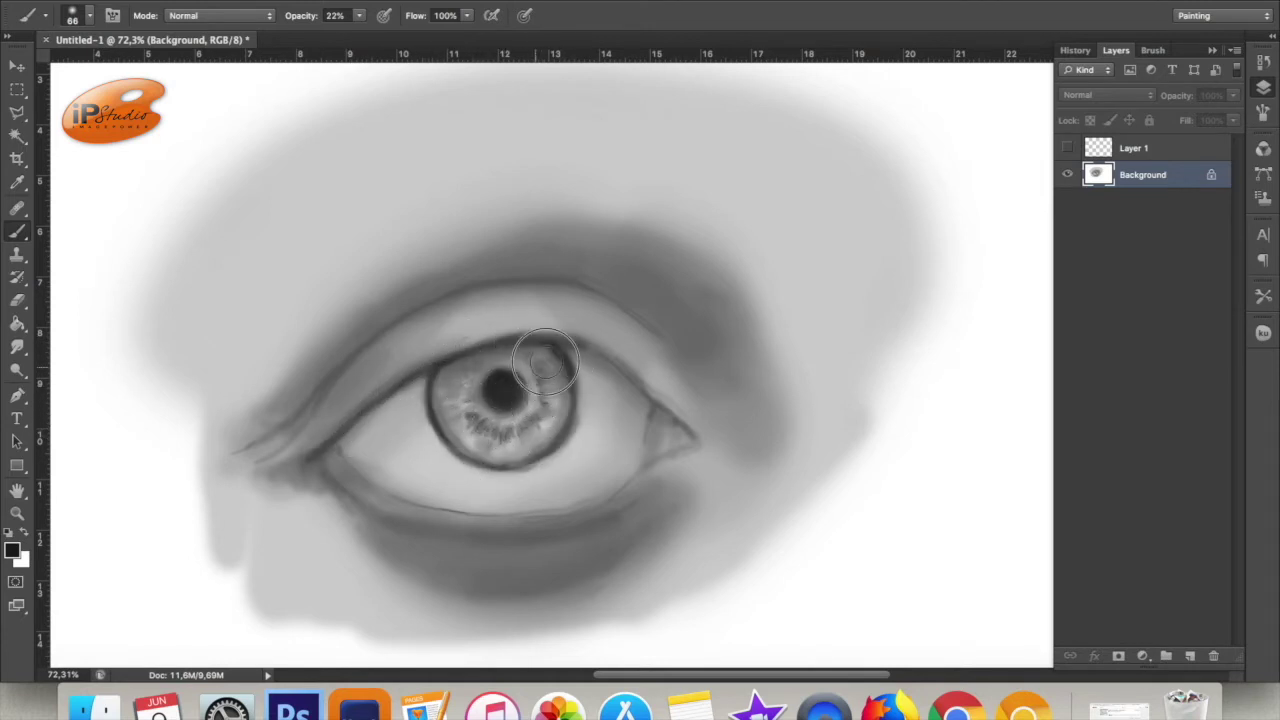
mouse_move(462, 378)
mouse_down()
mouse_move(520, 337)
mouse_move(451, 382)
mouse_move(540, 360)
mouse_move(531, 447)
mouse_up()
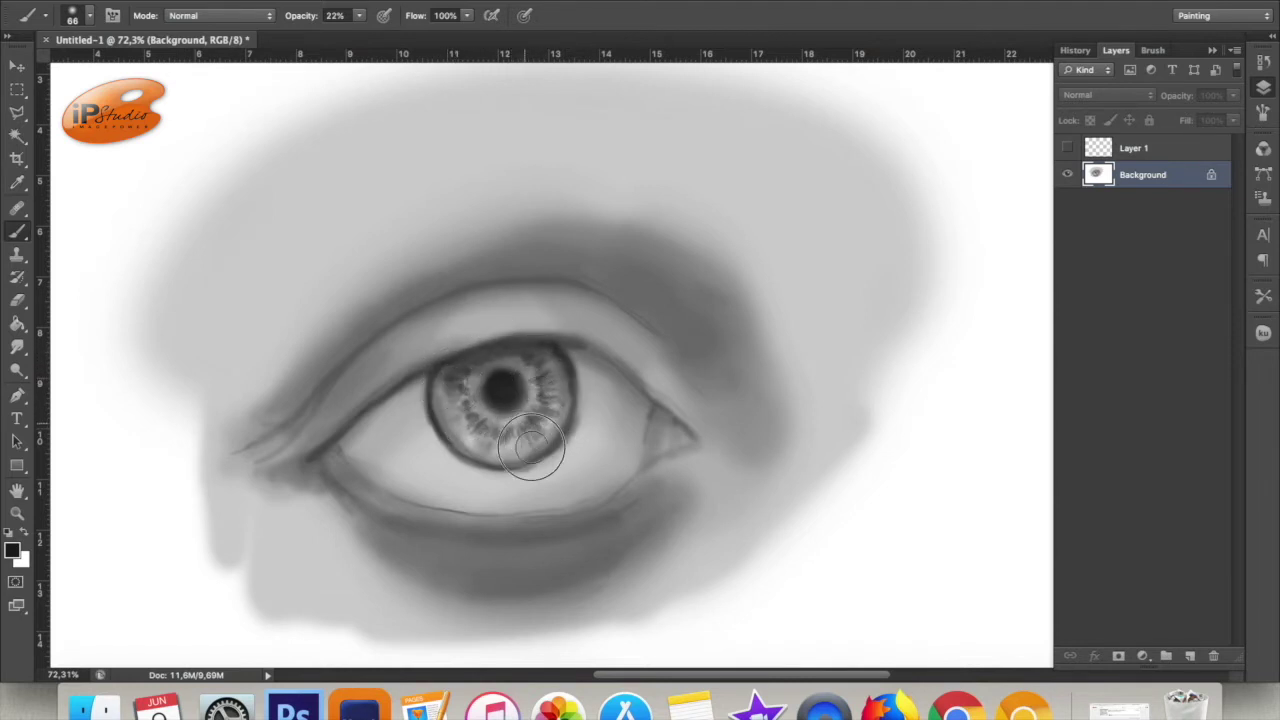
drag(476, 414, 575, 348)
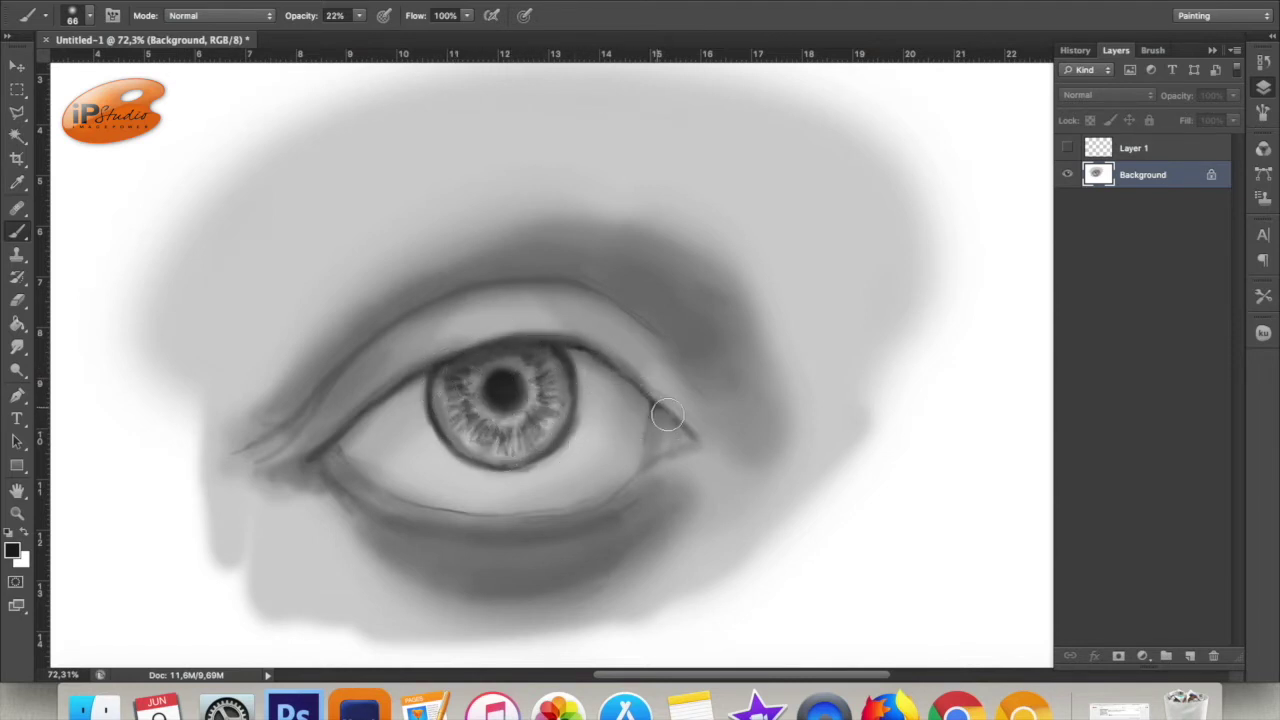
drag(503, 345, 456, 362)
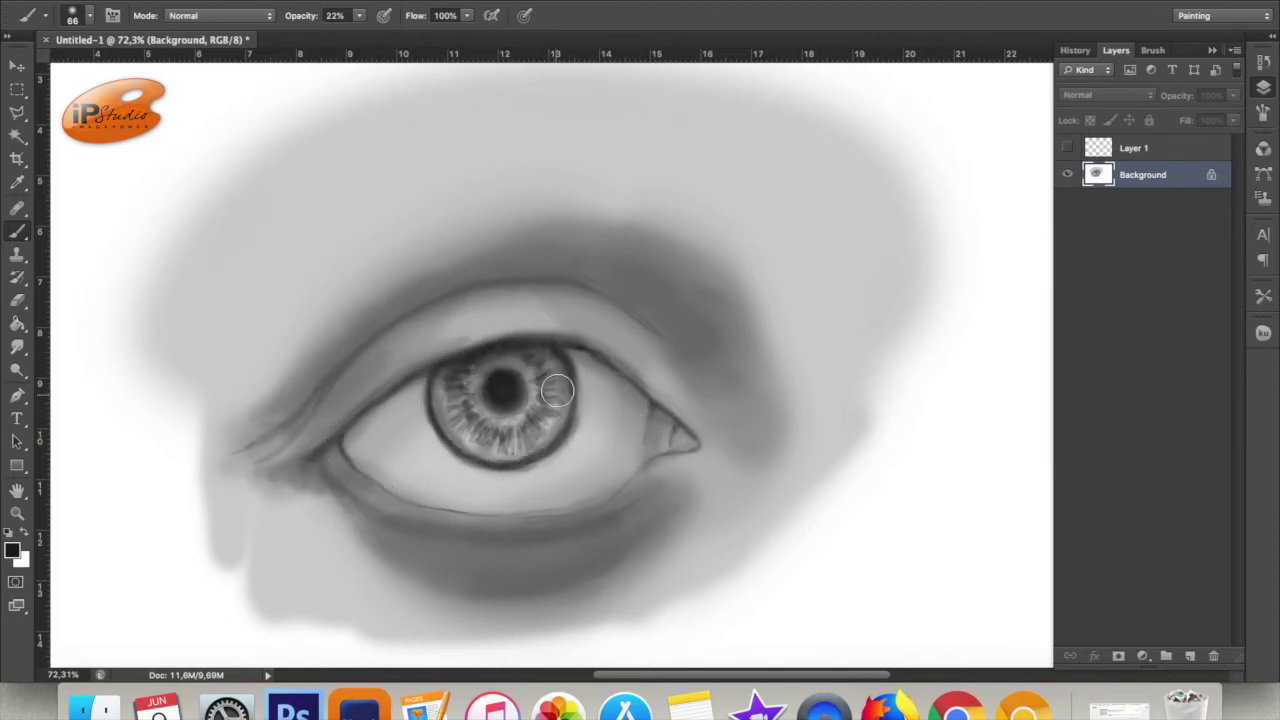
drag(496, 372, 520, 352)
key(ctrl+shift+alt+n)
- Undo the Layer 2 stroke and set a 159 px soft brush at 11% on Background
right_click(720, 248)
key(Return)
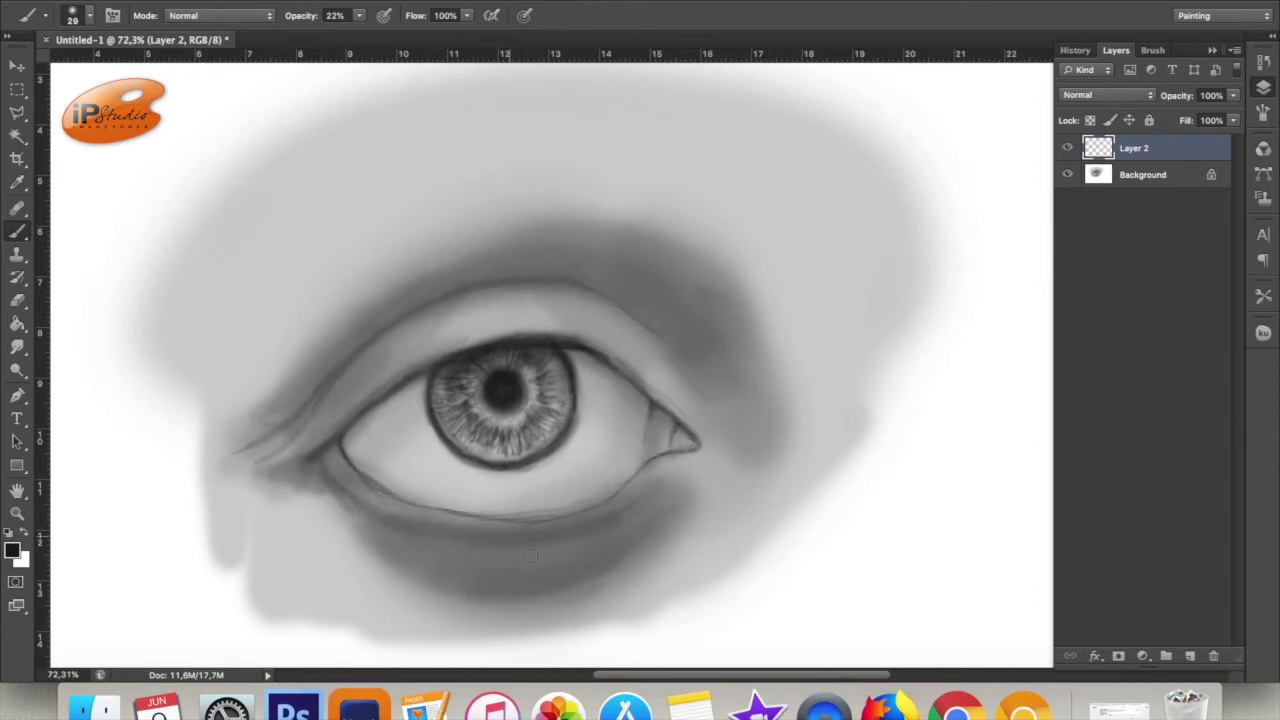
key(ctrl+alt+z)
key(ctrl+alt+z)
key(ctrl+alt+z)
right_click(906, 487)
key(Return)
key(alt+bracketleft)
key(1)
key(1)
- Deepen the upper-lid and lower-lid shading, then duplicate the Background as a copy
mouse_move(664, 286)
mouse_down()
mouse_move(371, 343)
mouse_move(300, 514)
mouse_move(571, 514)
mouse_move(584, 308)
mouse_move(609, 543)
mouse_move(457, 566)
mouse_move(729, 429)
mouse_move(729, 445)
mouse_up()
mouse_move(300, 420)
mouse_down()
mouse_move(271, 471)
mouse_move(371, 529)
mouse_move(286, 537)
mouse_up()
right_click(727, 308)
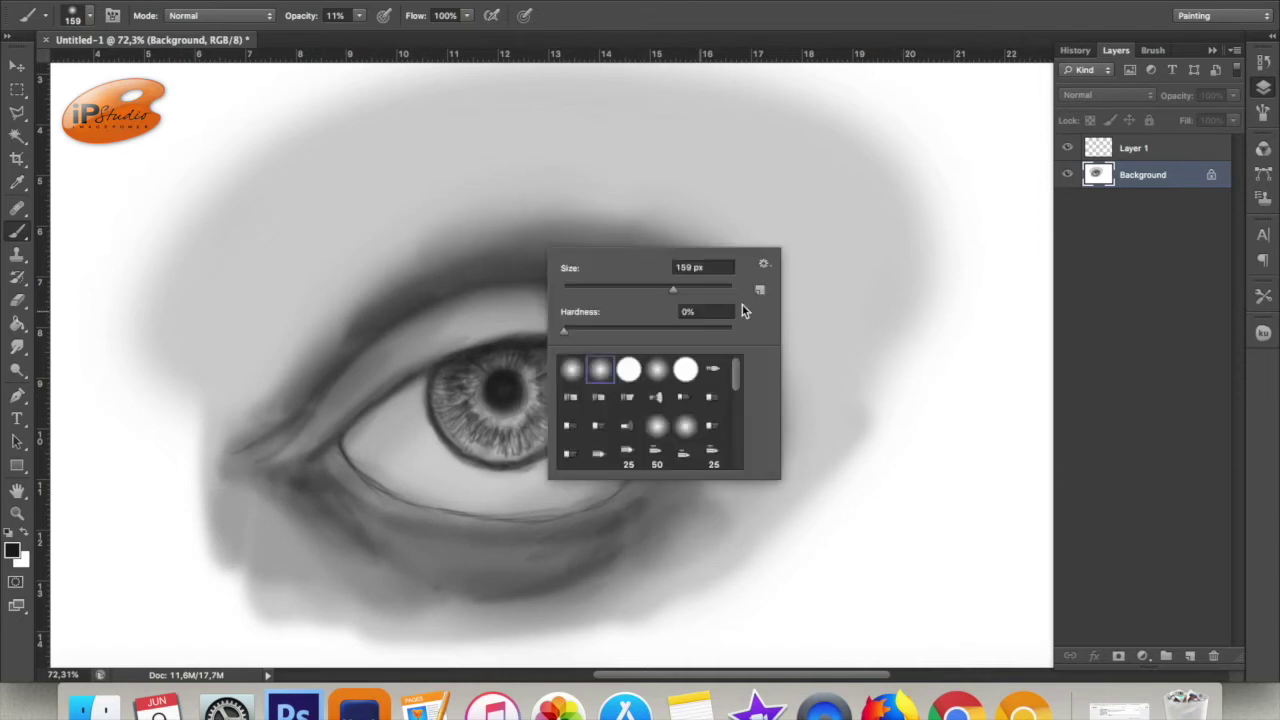
key(Return)
key(ctrl+j)
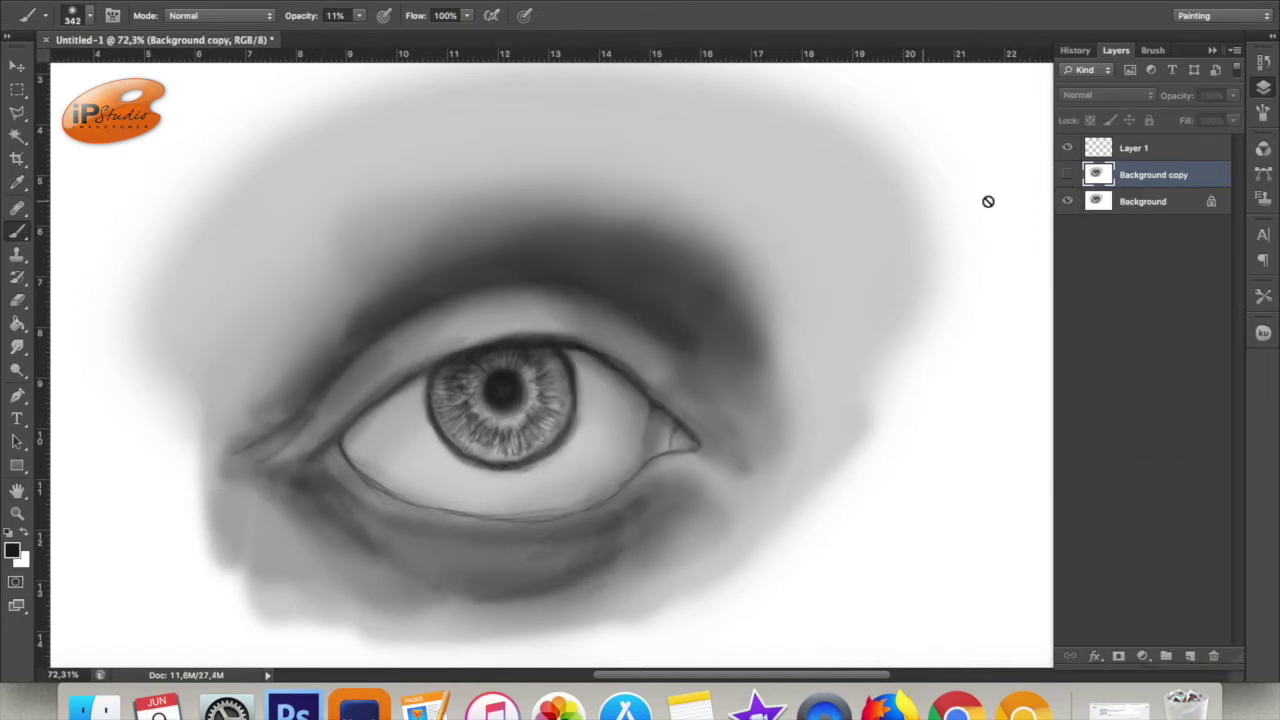
- Warm the image toward brown skin with Color Balance and duplicate the Background
click(210, 2)
click(428, 134)
mouse_move(231, 203)
mouse_down()
mouse_move(320, 210)
mouse_move(293, 203)
mouse_up()
drag(231, 249, 206, 249)
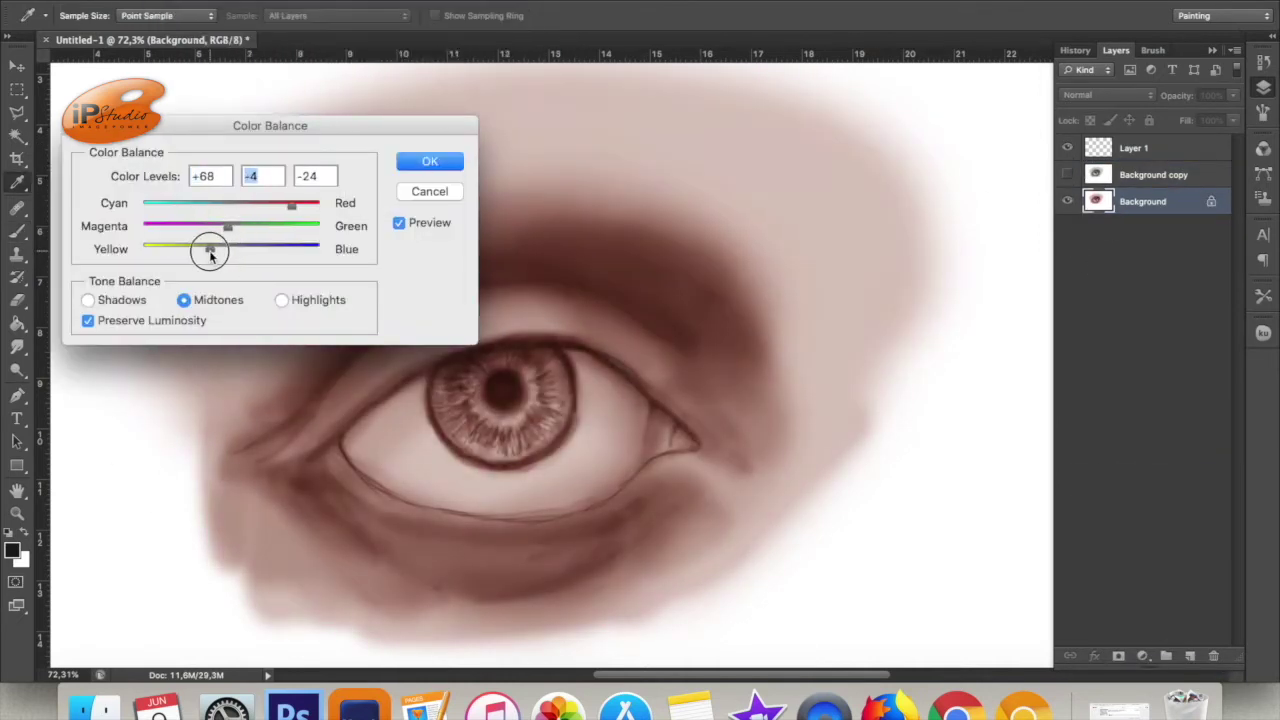
key(Return)
key(r)
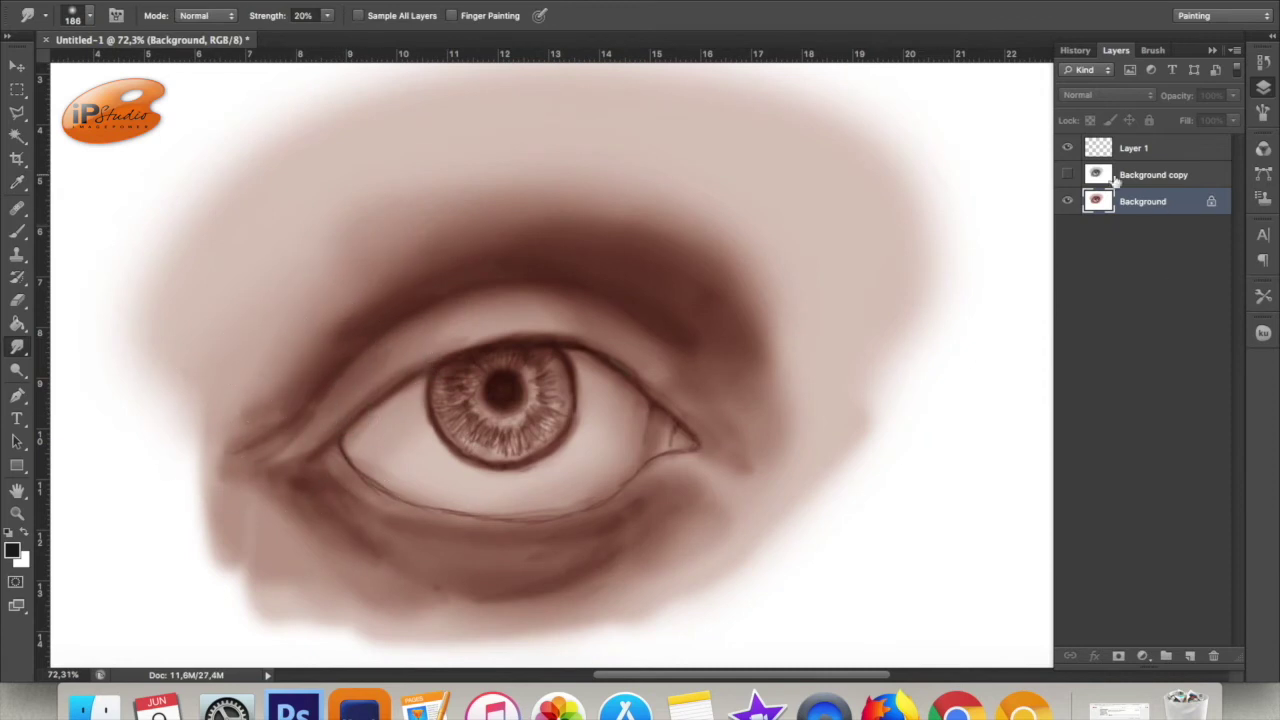
drag(1143, 201, 1190, 655)
click(1143, 228)
- Shift the underlying layer toward cyan and green, then ready the eraser on the brown copy
click(210, 2)
click(435, 142)
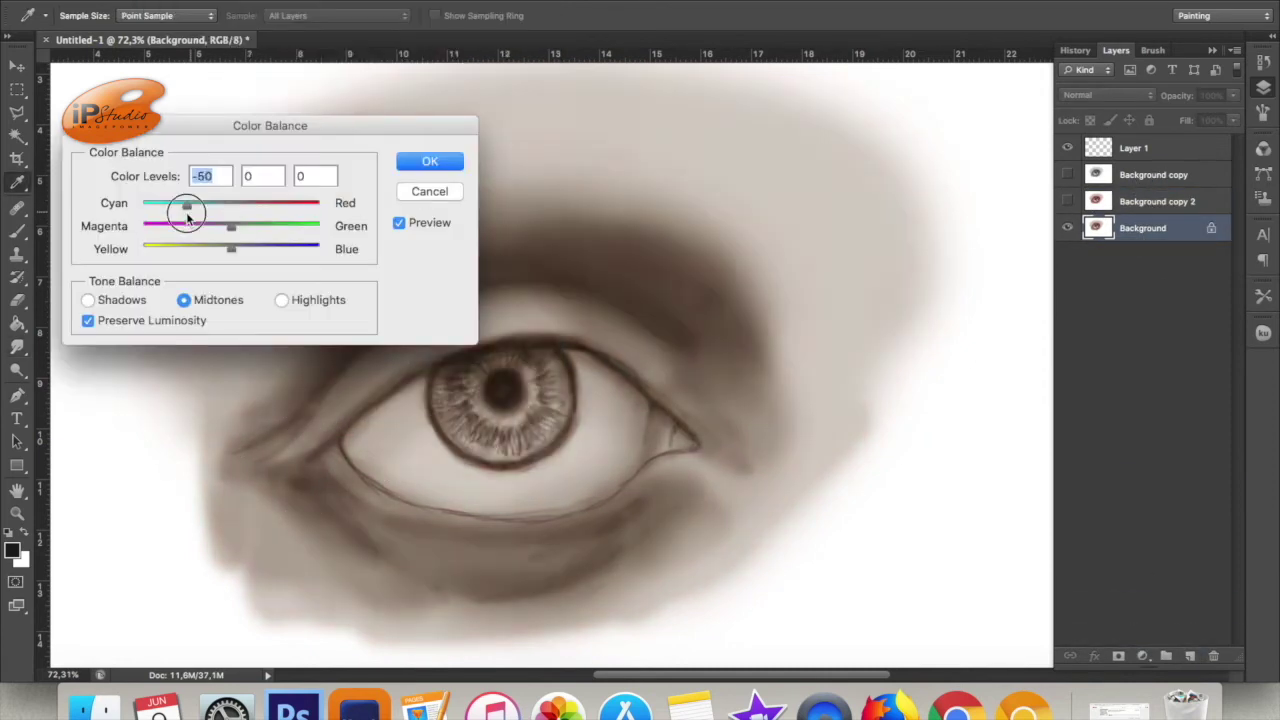
drag(186, 206, 166, 206)
drag(229, 223, 271, 223)
key(Return)
key(e)
click(1067, 201)
click(1153, 201)
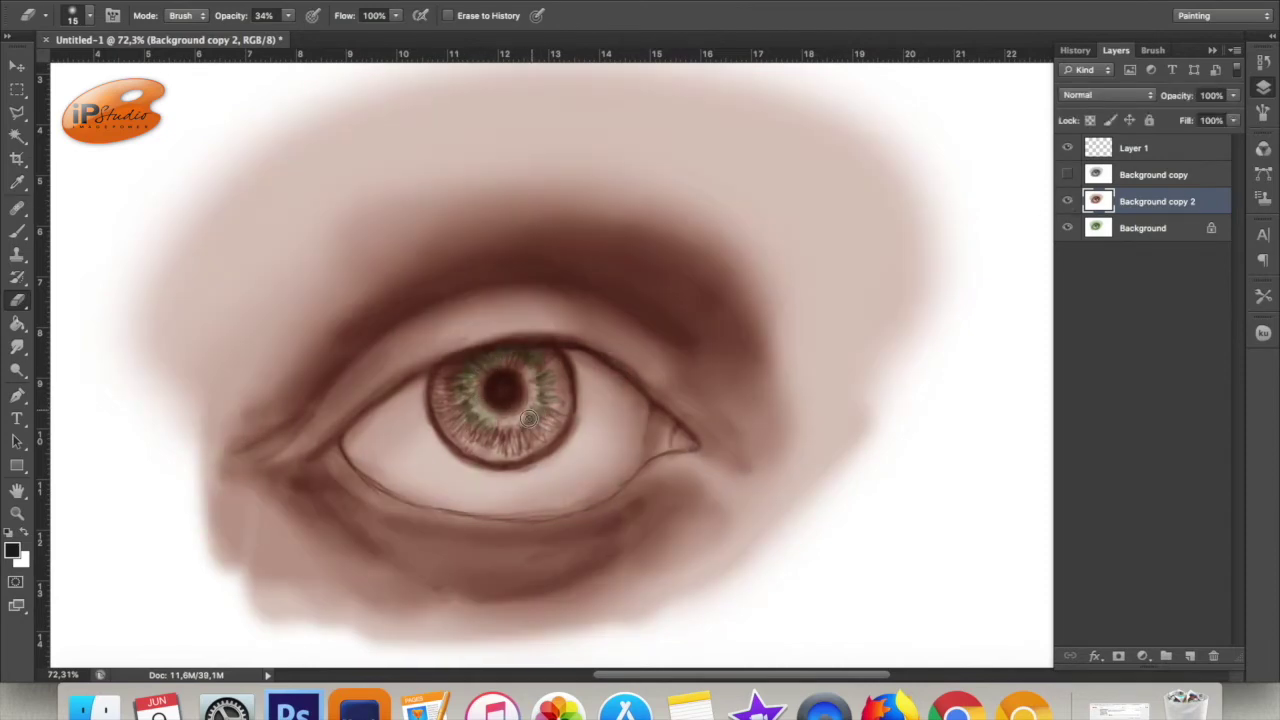
- Reapply Color Balance to the Background and duplicate it twice more
click(1143, 228)
click(210, 10)
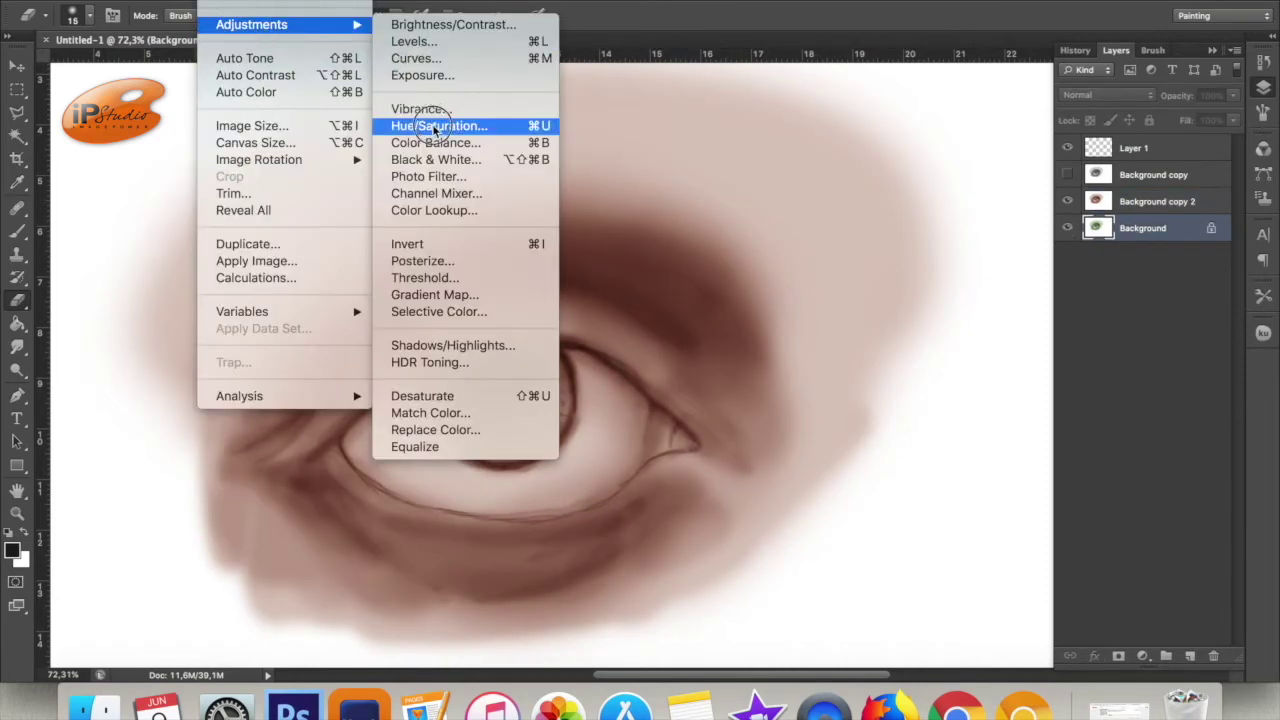
click(457, 137)
key(Return)
drag(1143, 228, 1190, 656)
click(1143, 228)
drag(1140, 228, 1197, 645)
click(1143, 254)
- Tint the bottom layer toward cyan and blue, erase the iris on the brown copy, and check it
click(210, 10)
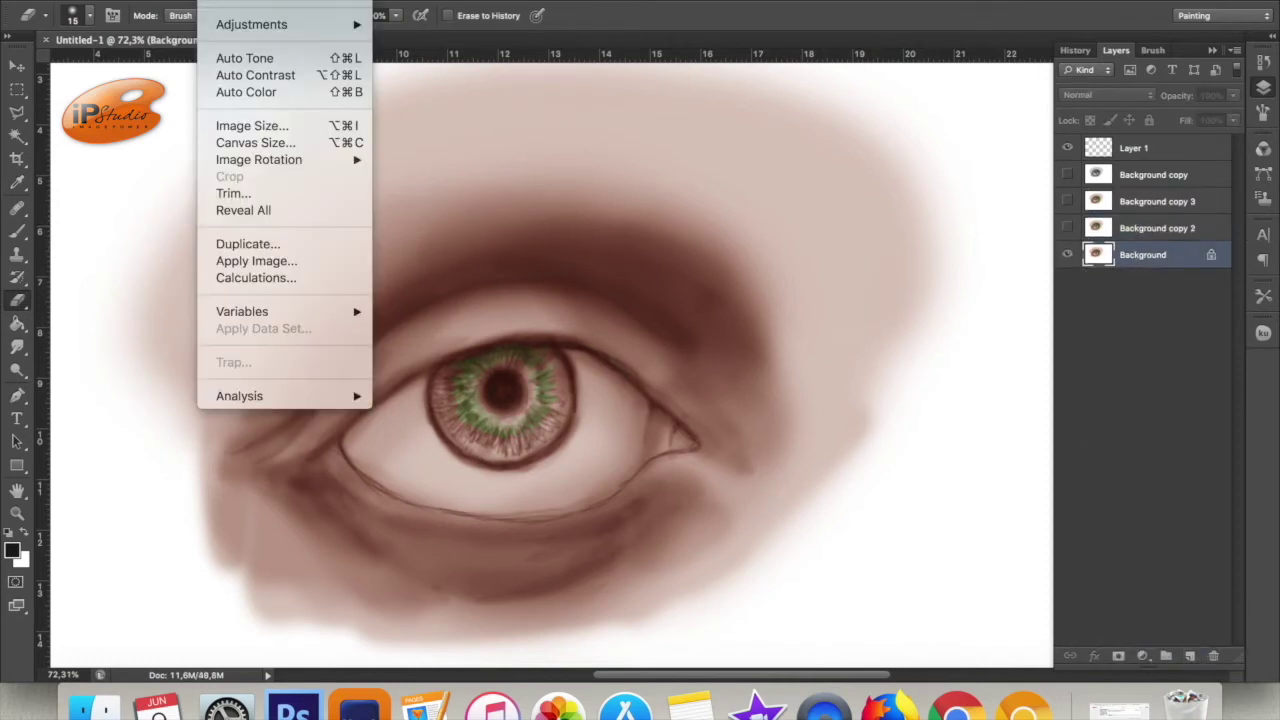
click(470, 137)
drag(231, 205, 175, 205)
drag(231, 249, 277, 249)
key(Return)
key(e)
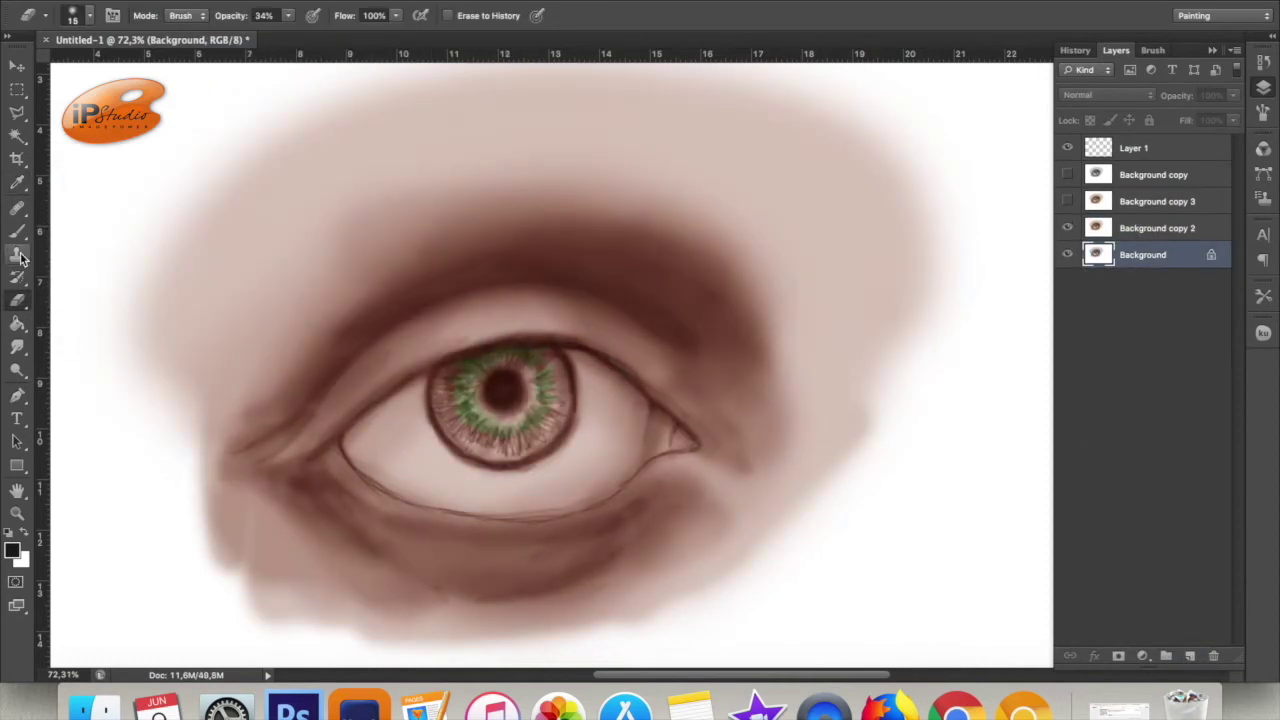
click(1157, 228)
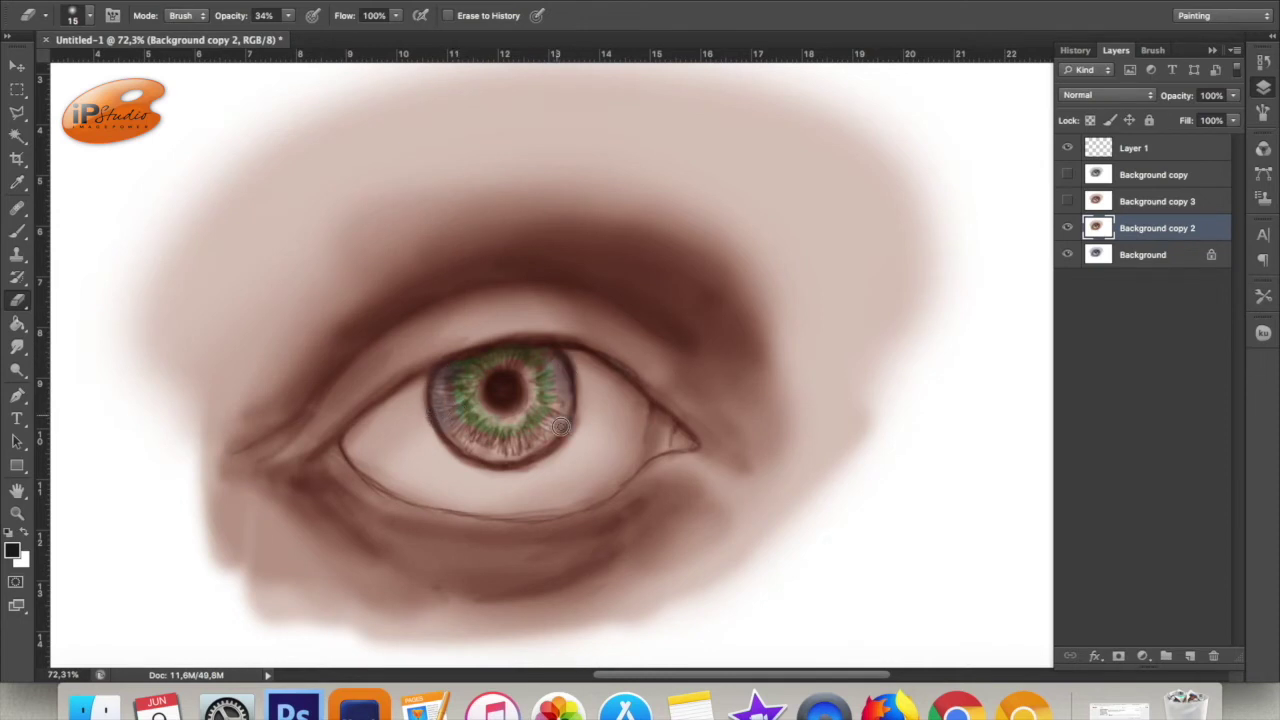
click(1067, 254)
click(1067, 254)
- Erase the brown copy over the eye white with a large eraser, then merge it into Background
right_click(543, 447)
drag(386, 429, 440, 450)
drag(586, 429, 520, 430)
shift+click(1146, 256)
key(ctrl+e)
- Set the Dodge tool's Range to Midtones
click(17, 370)
click(80, 363)
click(211, 18)
click(205, 34)
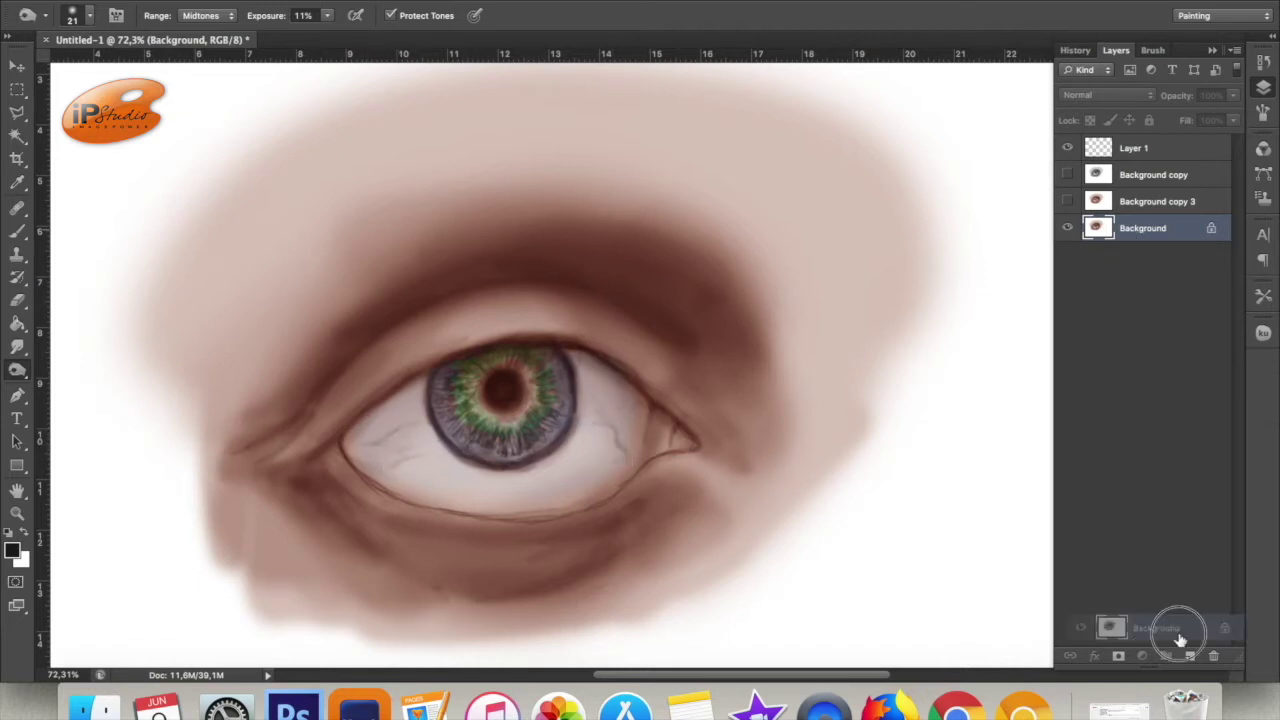
- Duplicate the Background and tint the copy magenta with Color Balance
drag(1143, 228, 1189, 655)
click(215, 2)
click(429, 137)
drag(231, 226, 163, 232)
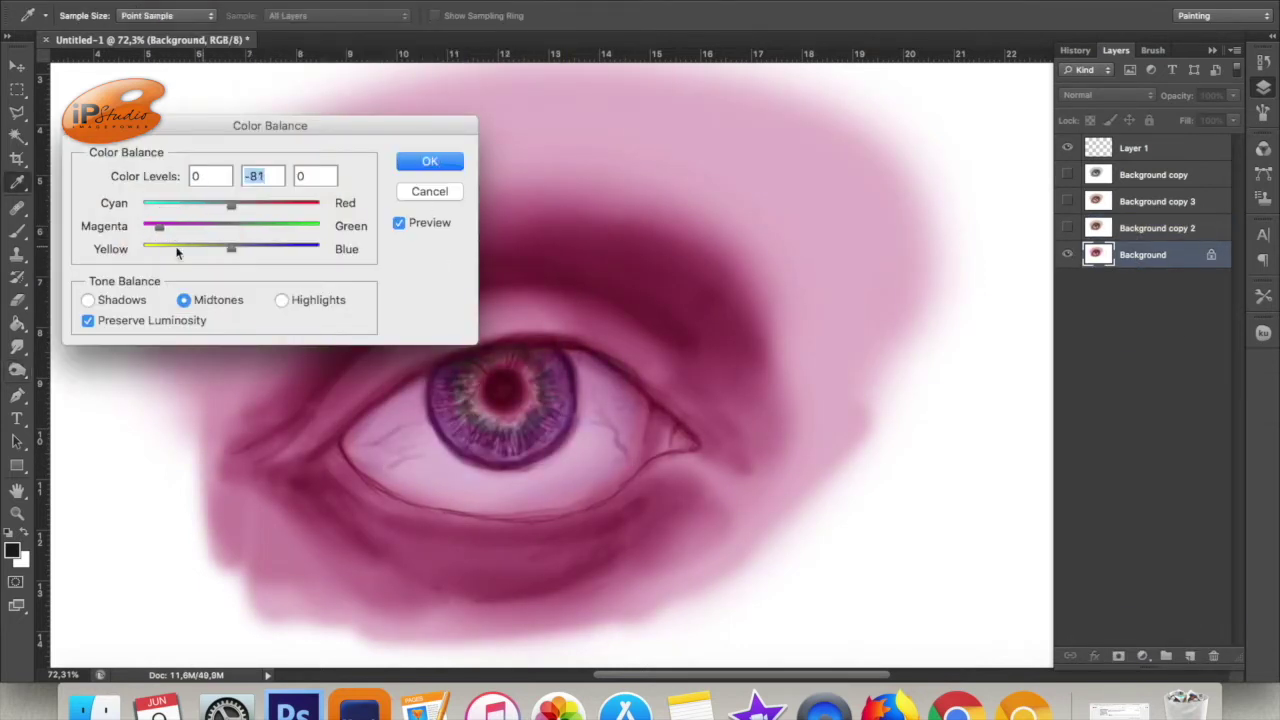
click(424, 200)
- Erase the pink copy over the lid rims with a 289 px eraser at 13%, then merge it down
key(e)
right_click(710, 445)
text(289)
key(Return)
key(1)
key(3)
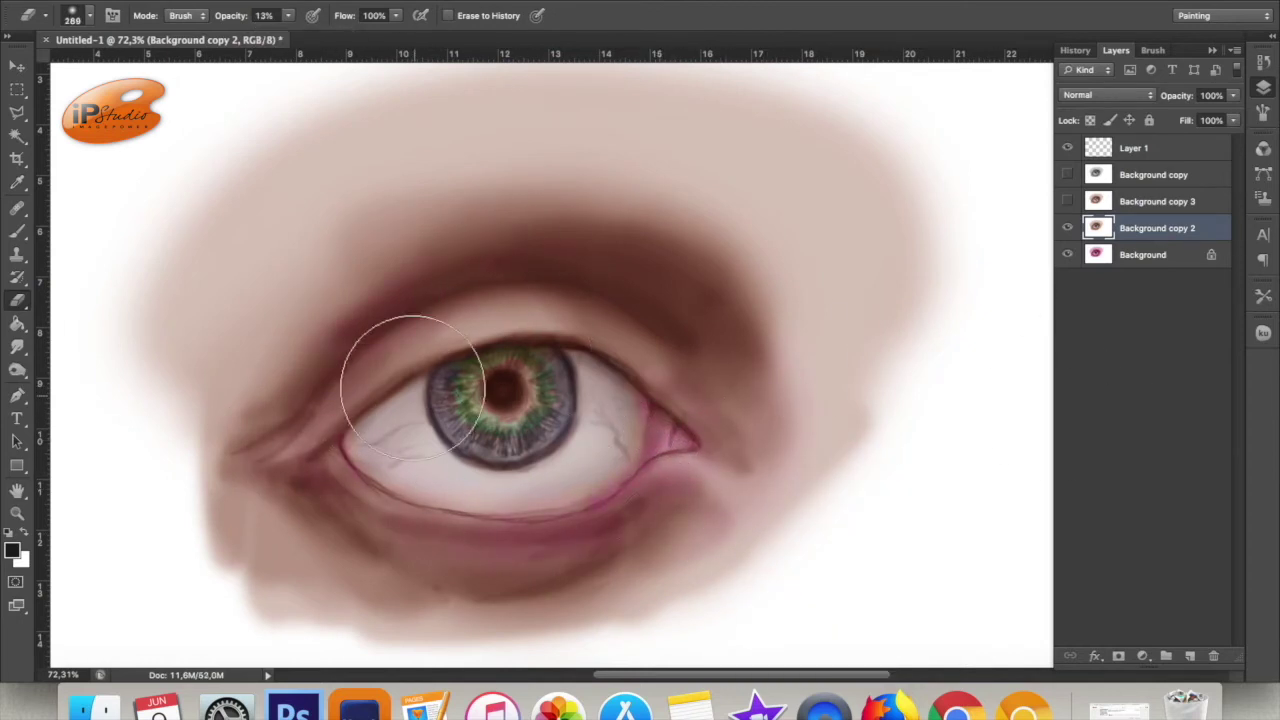
key(ctrl+e)
- Pick a new paint colour and switch to the Brush tool
click(12, 549)
key(Return)
key(b)
right_click(780, 310)
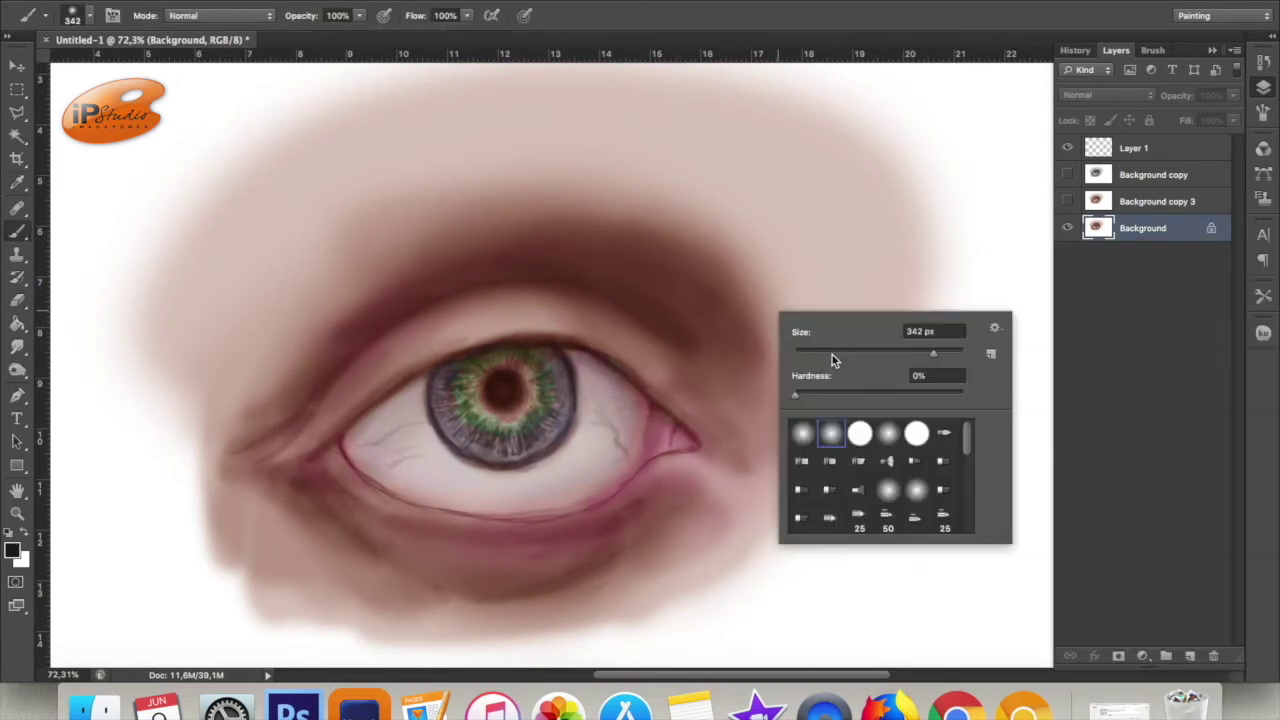
- Paint a white catchlight on the pupil on a new layer above Background copy 3
key(Return)
key(alt+bracketright)
key(ctrl+shift+alt+n)
key(x)
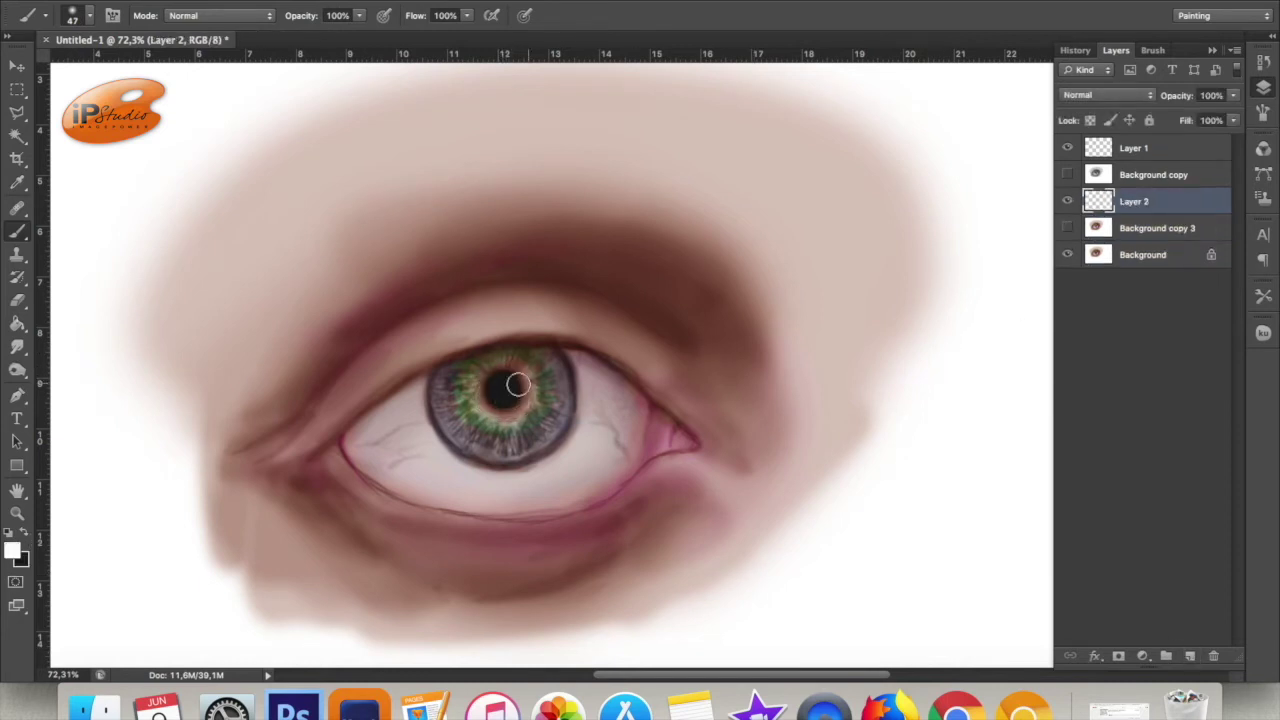
mouse_move(480, 383)
mouse_down()
mouse_move(493, 382)
mouse_move(471, 383)
mouse_up()
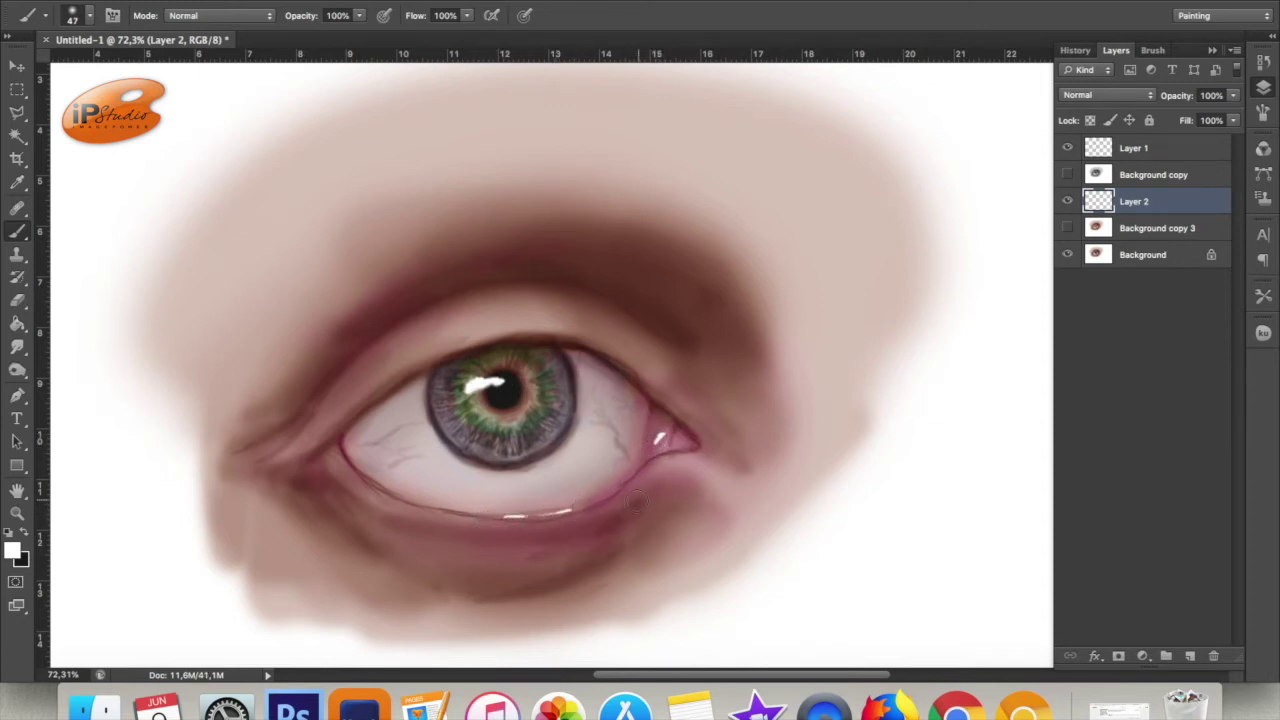
mouse_move(508, 388)
mouse_down()
mouse_move(460, 388)
mouse_move(498, 380)
mouse_up()
key(ctrl+z)
- Brighten the eye white on both sides of the iris at 25% opacity on a new layer
key(ctrl+shift+alt+n)
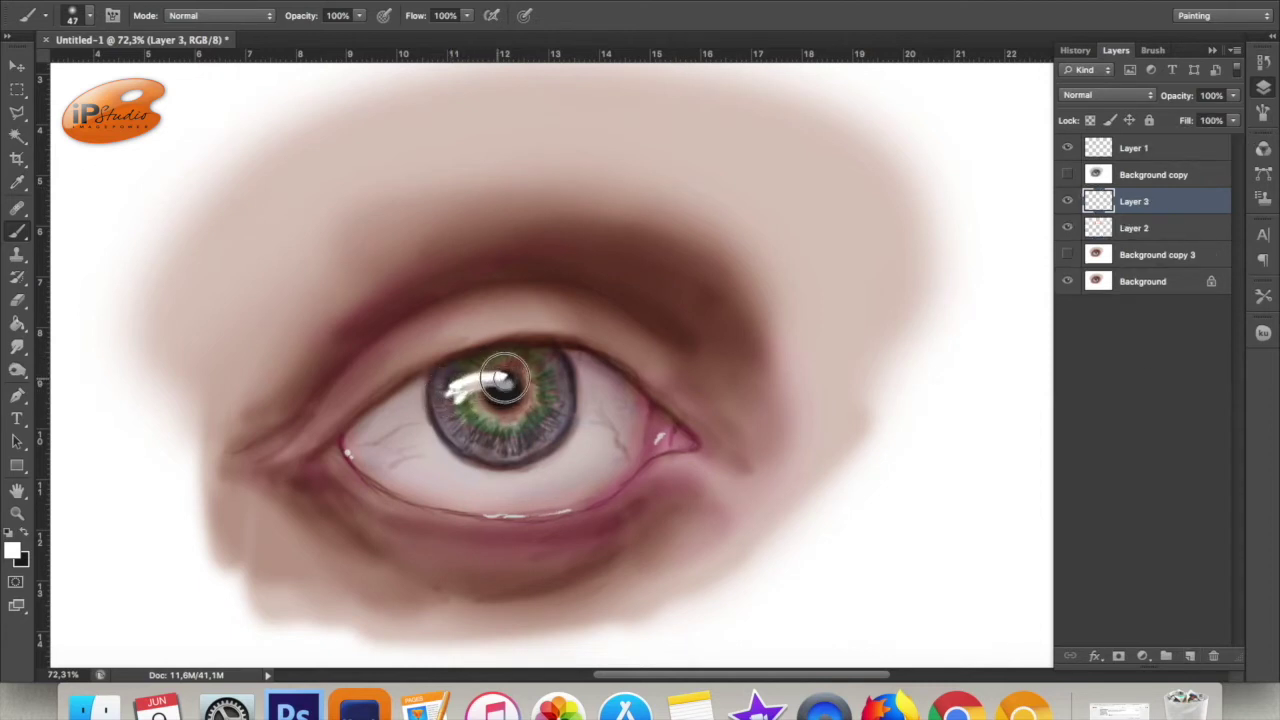
key(ctrl+shift+alt+n)
key(2)
key(5)
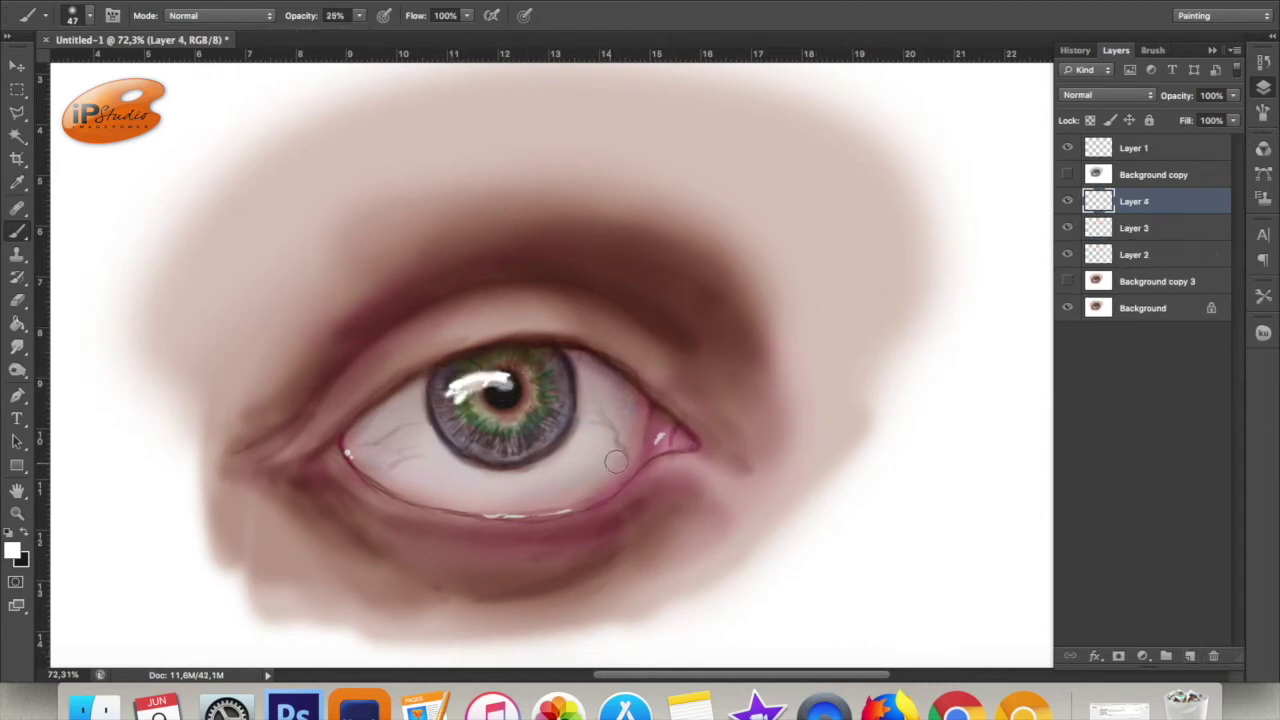
drag(618, 441, 581, 398)
drag(418, 408, 388, 440)
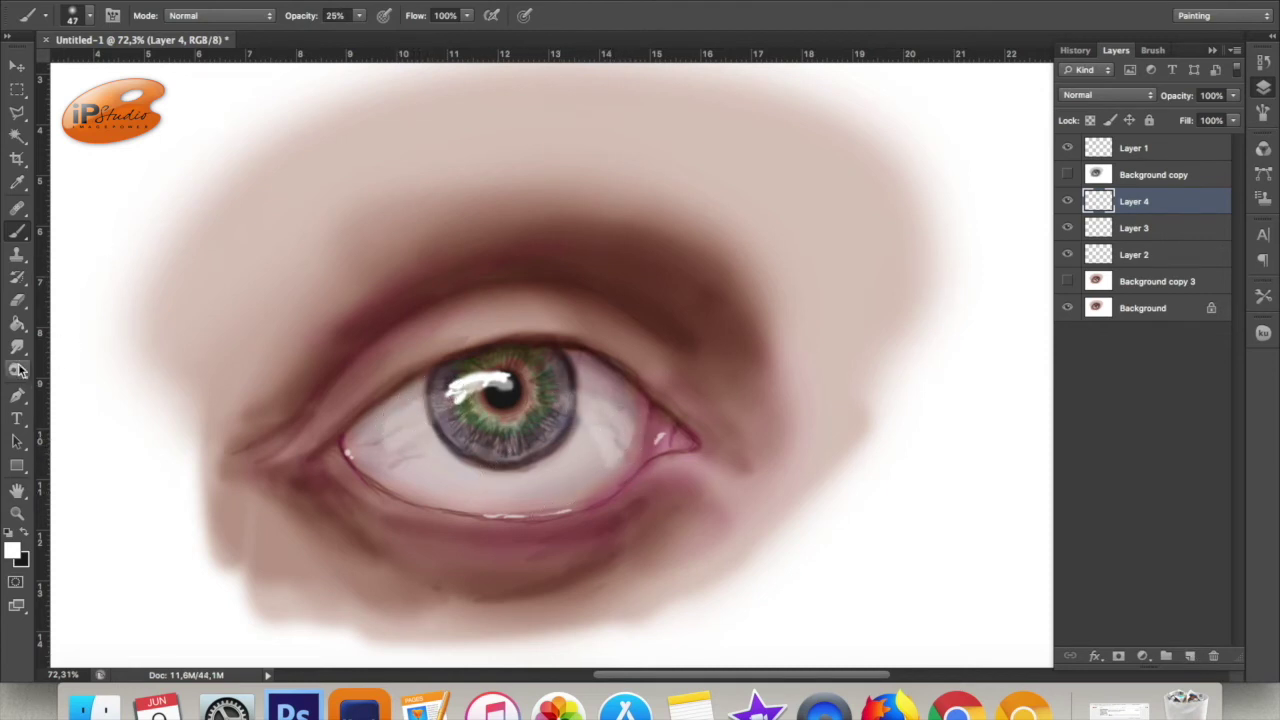
- Lighten the lower-lid skin on Background with a larger brush and light pink strokes
click(1138, 310)
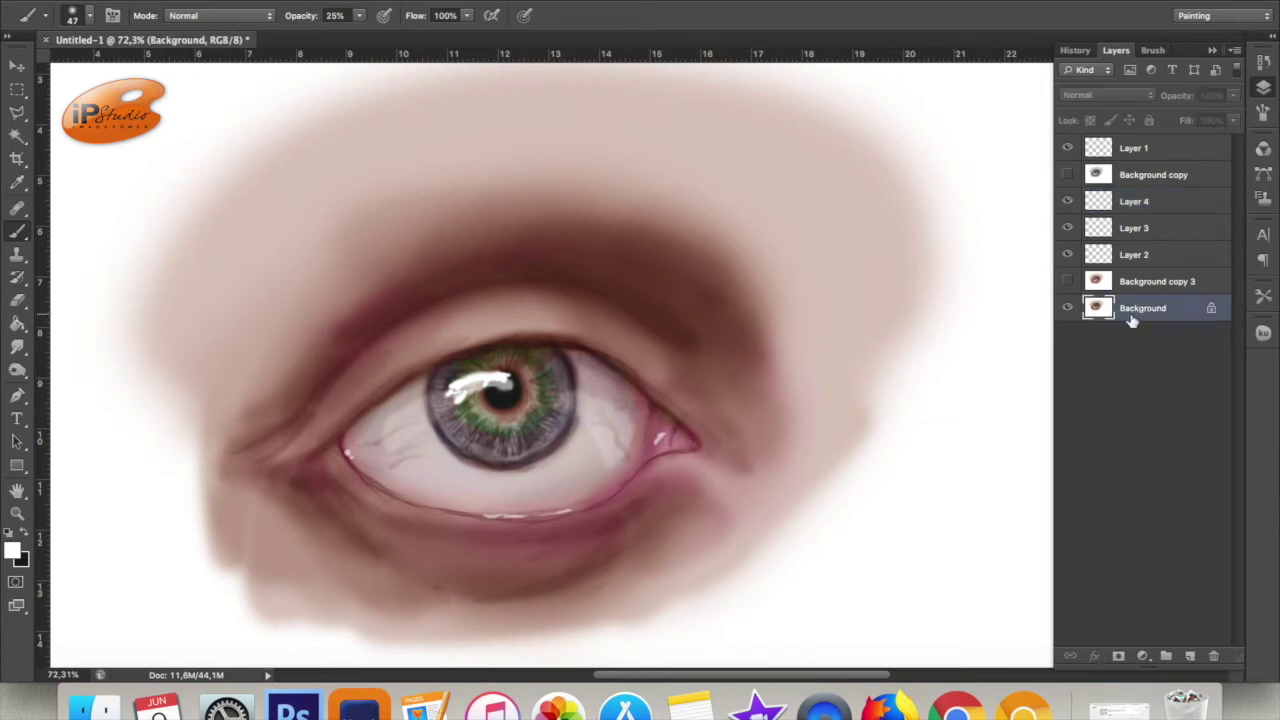
key(bracketright)
key(bracketright)
key(bracketright)
mouse_move(530, 578)
mouse_down()
mouse_move(517, 550)
mouse_move(491, 557)
mouse_move(611, 525)
mouse_up()
alt+click(151, 297)
drag(251, 506, 300, 505)
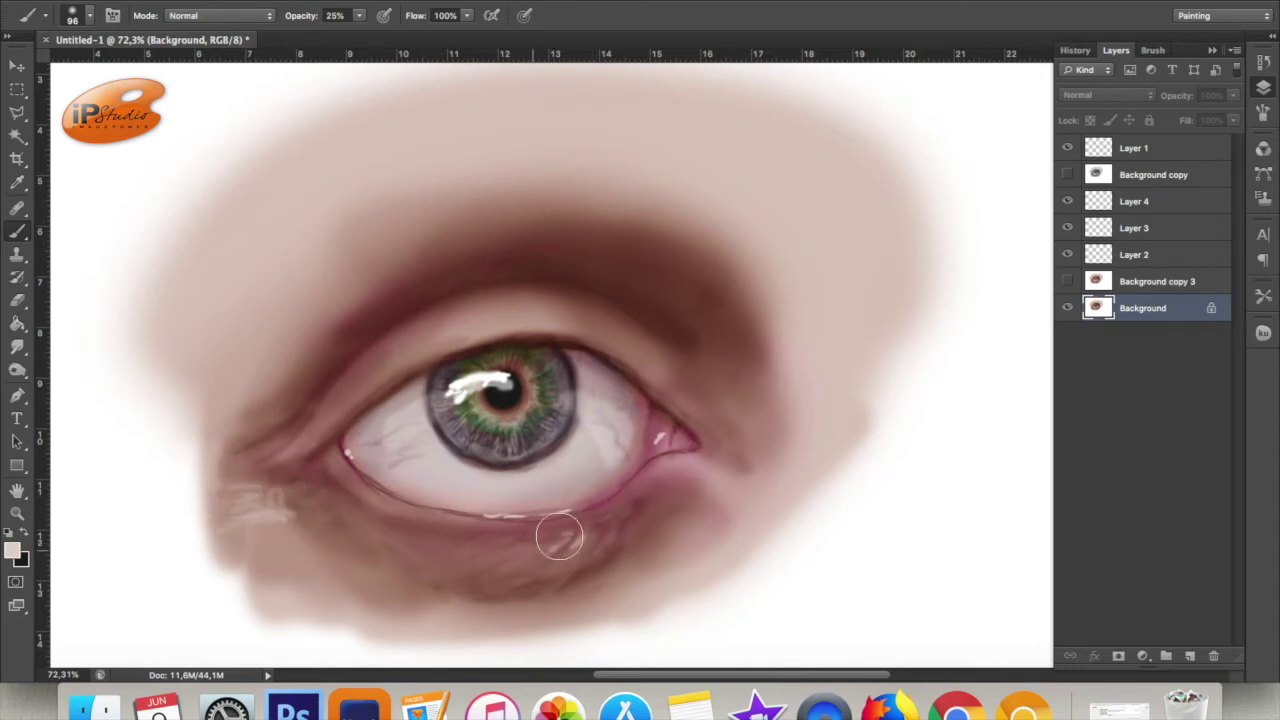
key(ctrl+shift+alt+n)
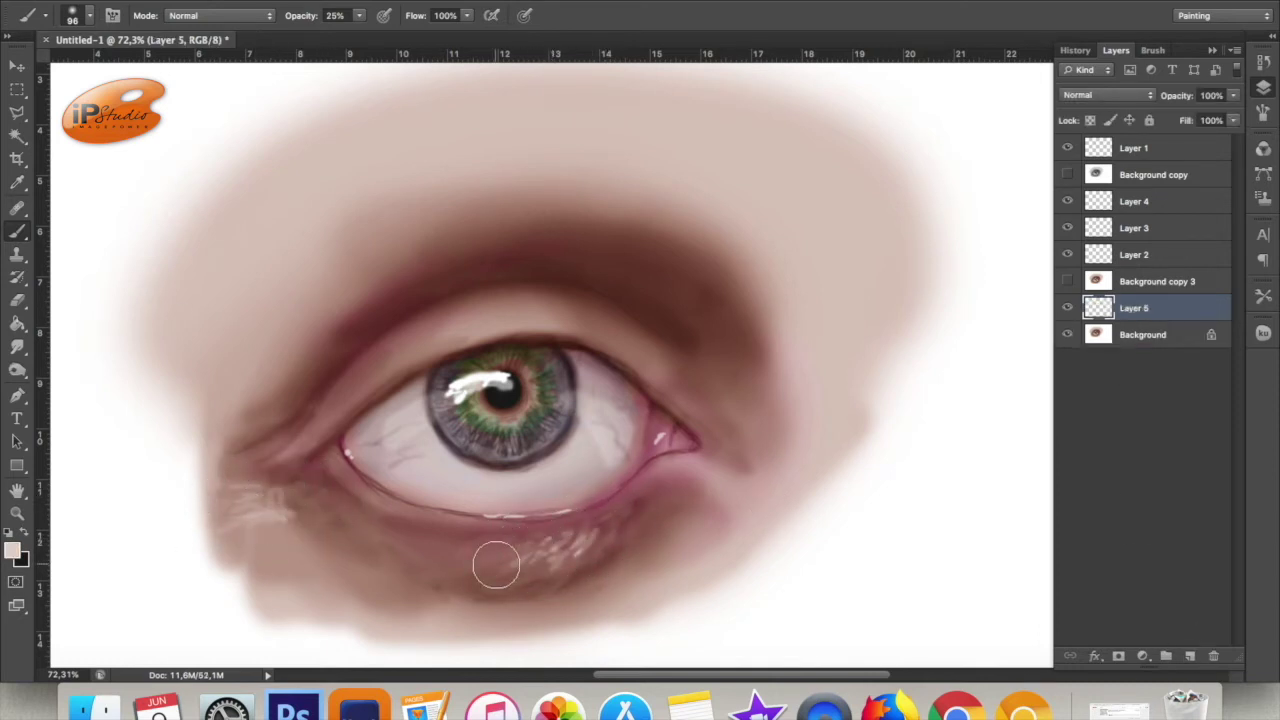
- Deepen the shading under the eye and at the outer corner with a Darken-mode brush
click(220, 15)
click(190, 64)
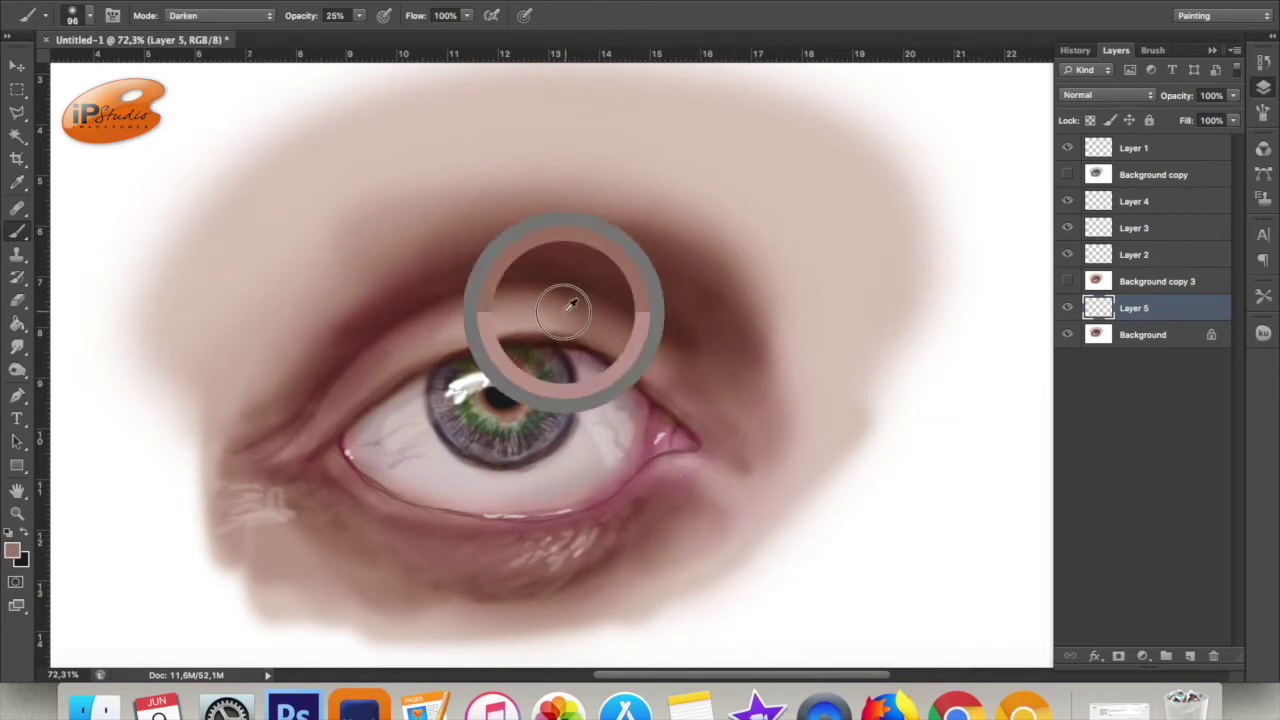
key(alt+shift+c)
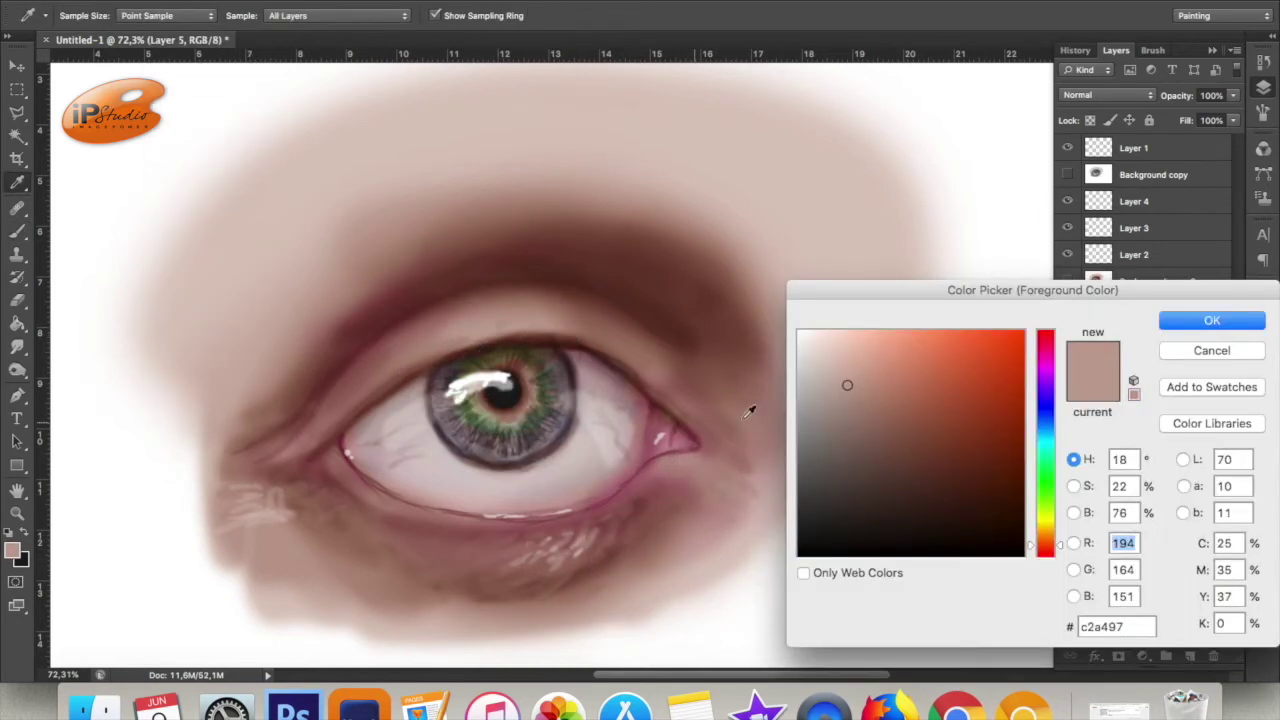
key(Return)
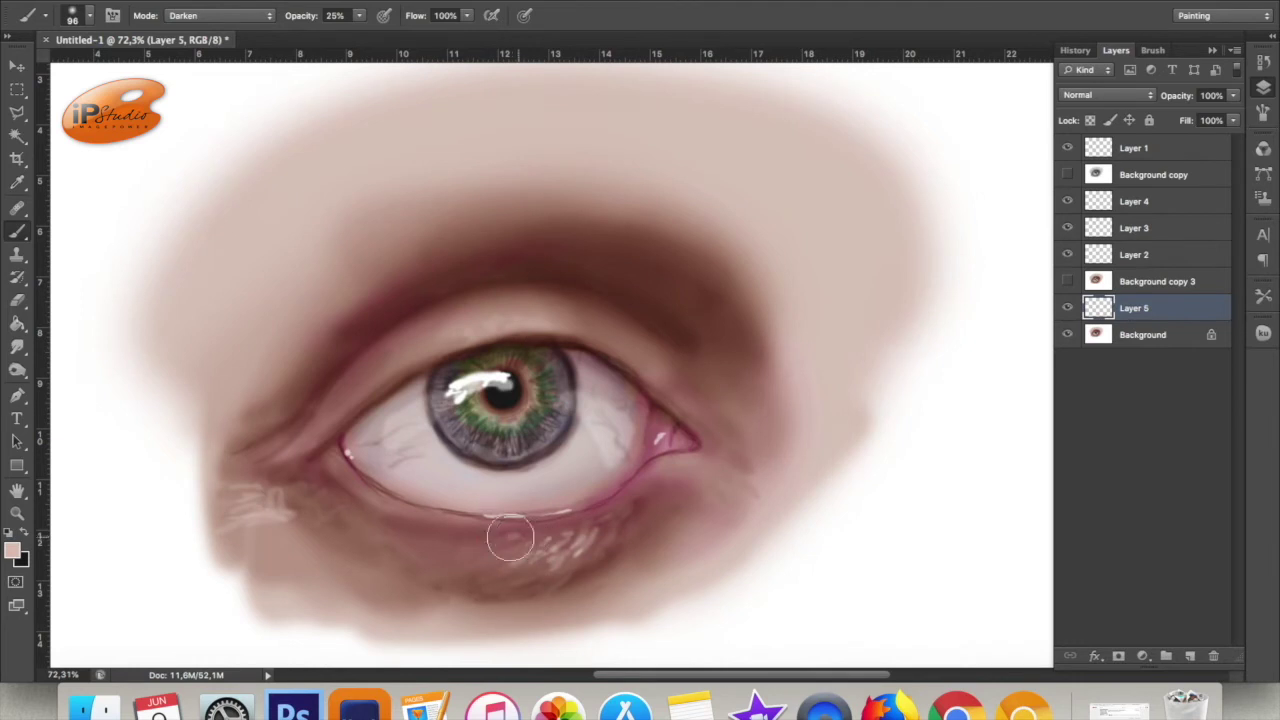
mouse_move(420, 512)
mouse_down()
mouse_move(568, 524)
mouse_move(500, 560)
mouse_up()
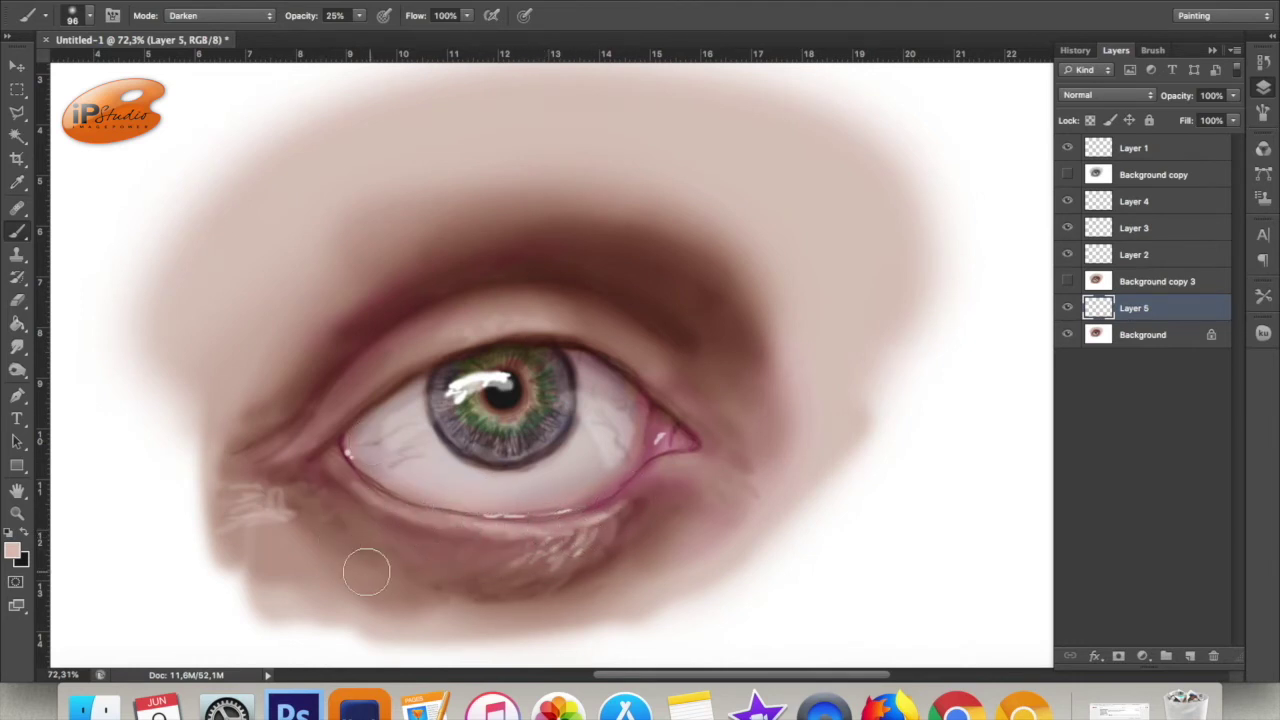
mouse_move(428, 500)
mouse_down()
mouse_move(608, 471)
mouse_move(714, 502)
mouse_up()
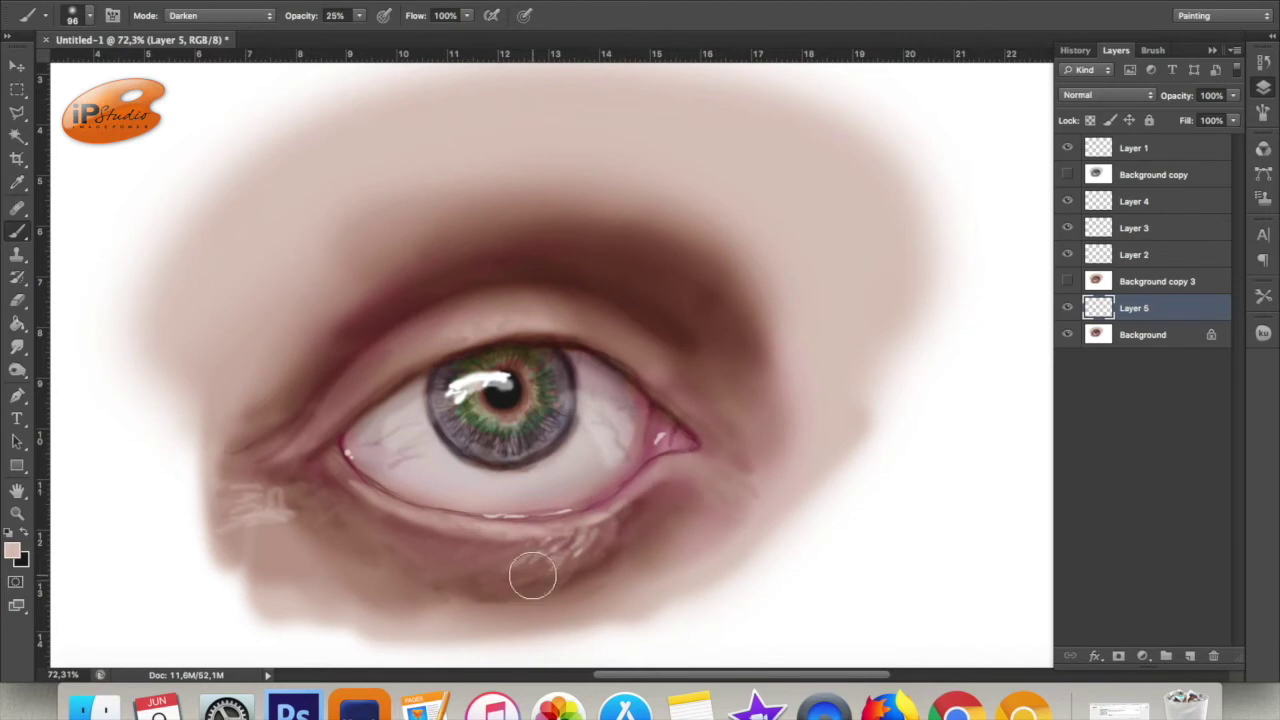
alt+click(655, 538)
mouse_move(535, 590)
mouse_down()
mouse_move(500, 623)
mouse_move(266, 549)
mouse_move(663, 543)
mouse_move(732, 492)
mouse_up()
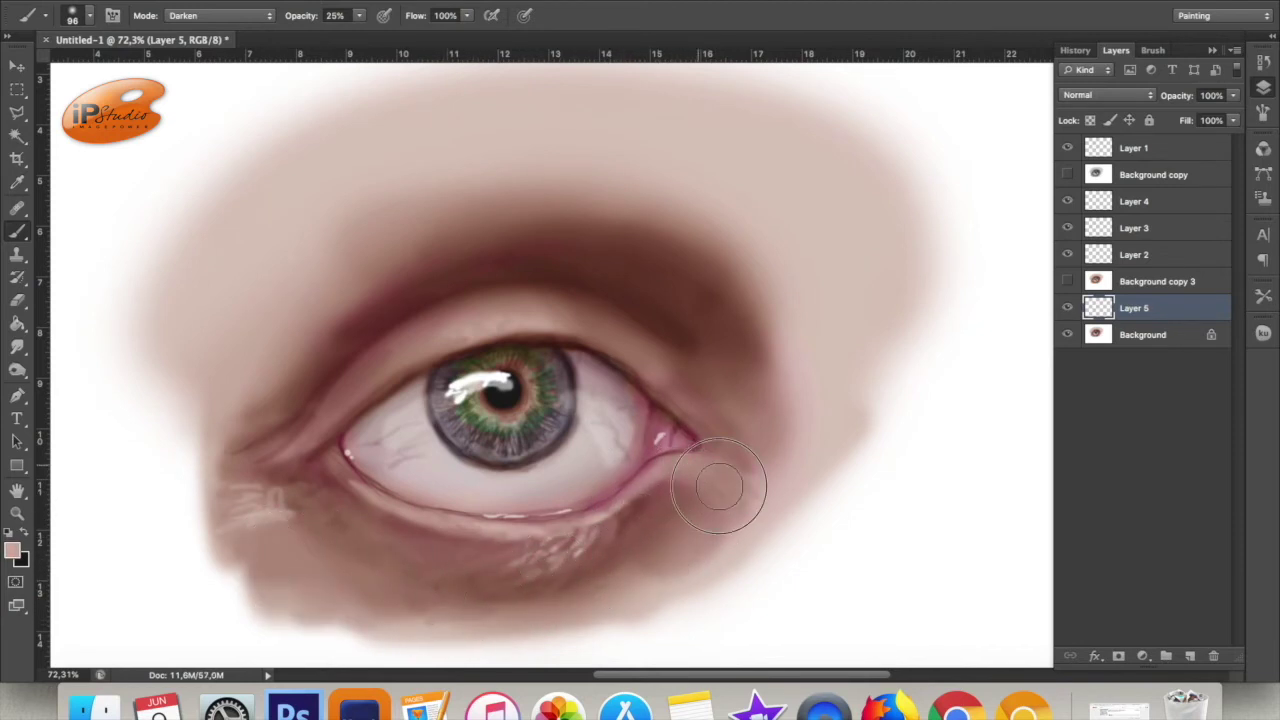
- Add darker under-eye dabs in Normal mode, reset the brush to Darken, and create Layer 6
click(220, 15)
click(180, 6)
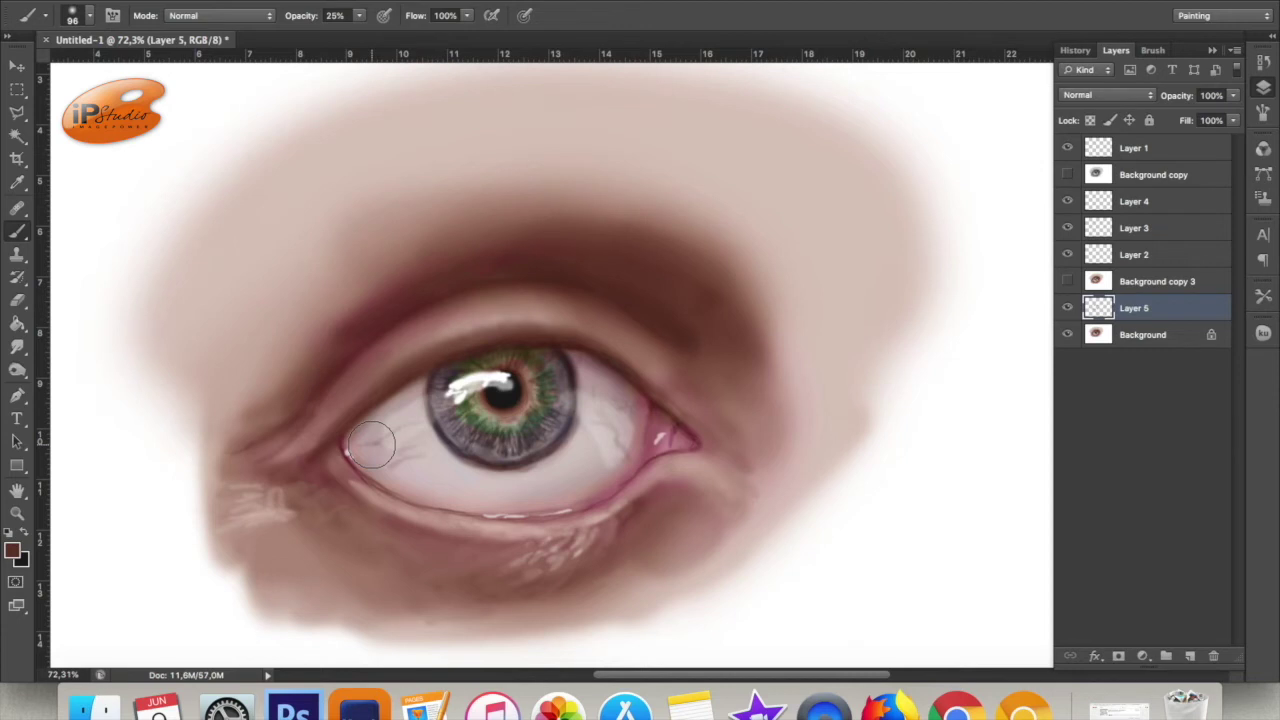
drag(257, 508, 290, 500)
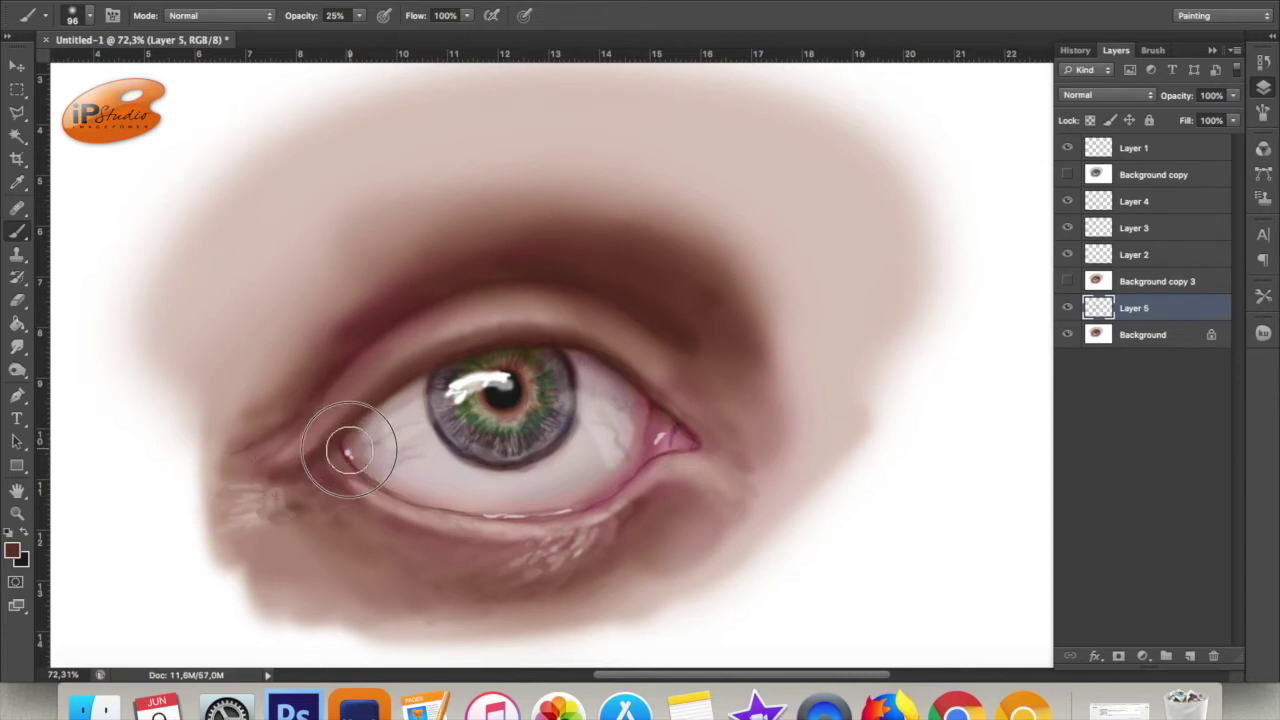
click(220, 15)
click(229, 72)
alt+click(655, 305)
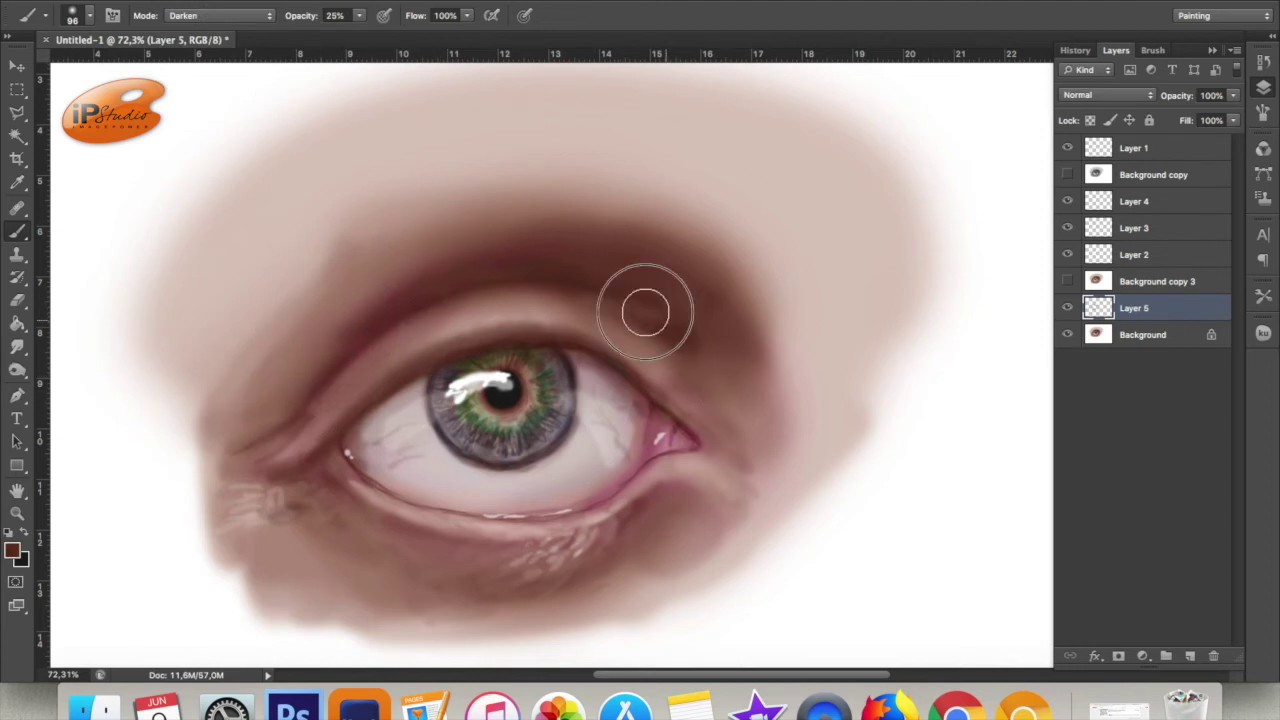
key(ctrl+shift+alt+n)
key(ctrl+bracketright)
key(ctrl+bracketright)
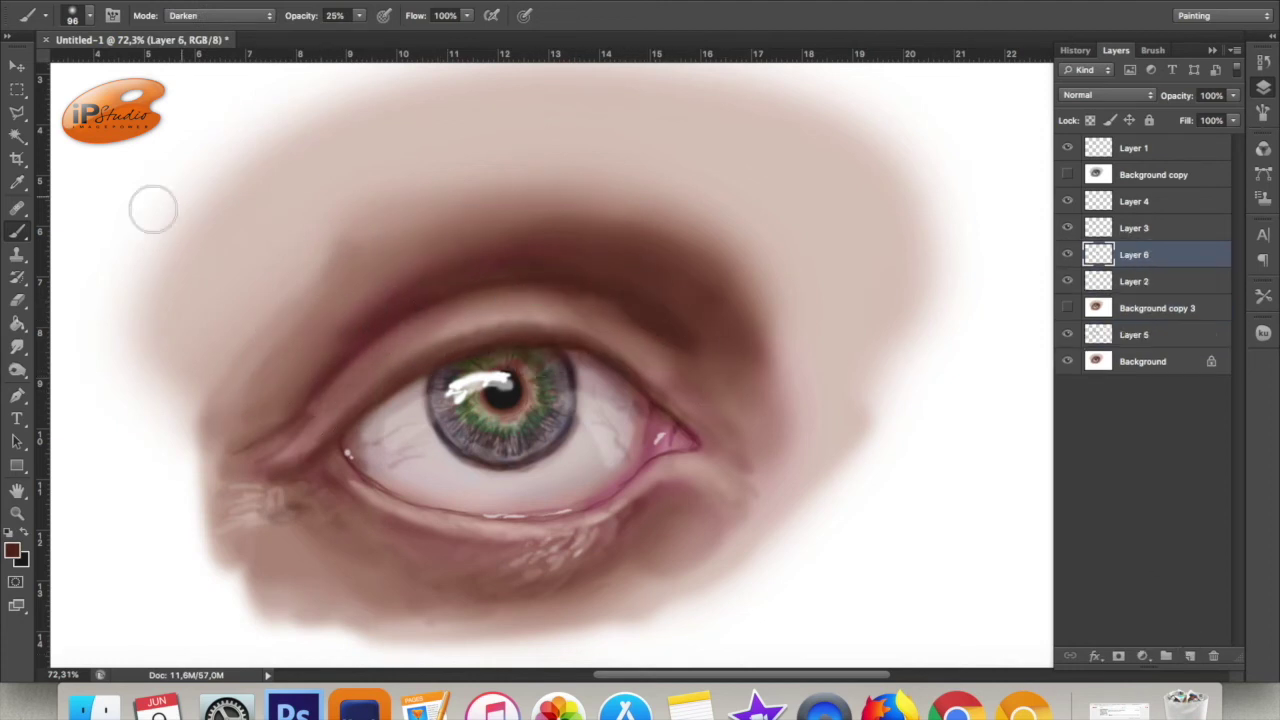
- Paint dark upper and lower eyelashes with a 100%-opacity brush
click(24, 556)
key(Return)
key(0)
mouse_move(467, 347)
mouse_down()
mouse_move(451, 323)
mouse_move(480, 318)
mouse_move(345, 360)
mouse_up()
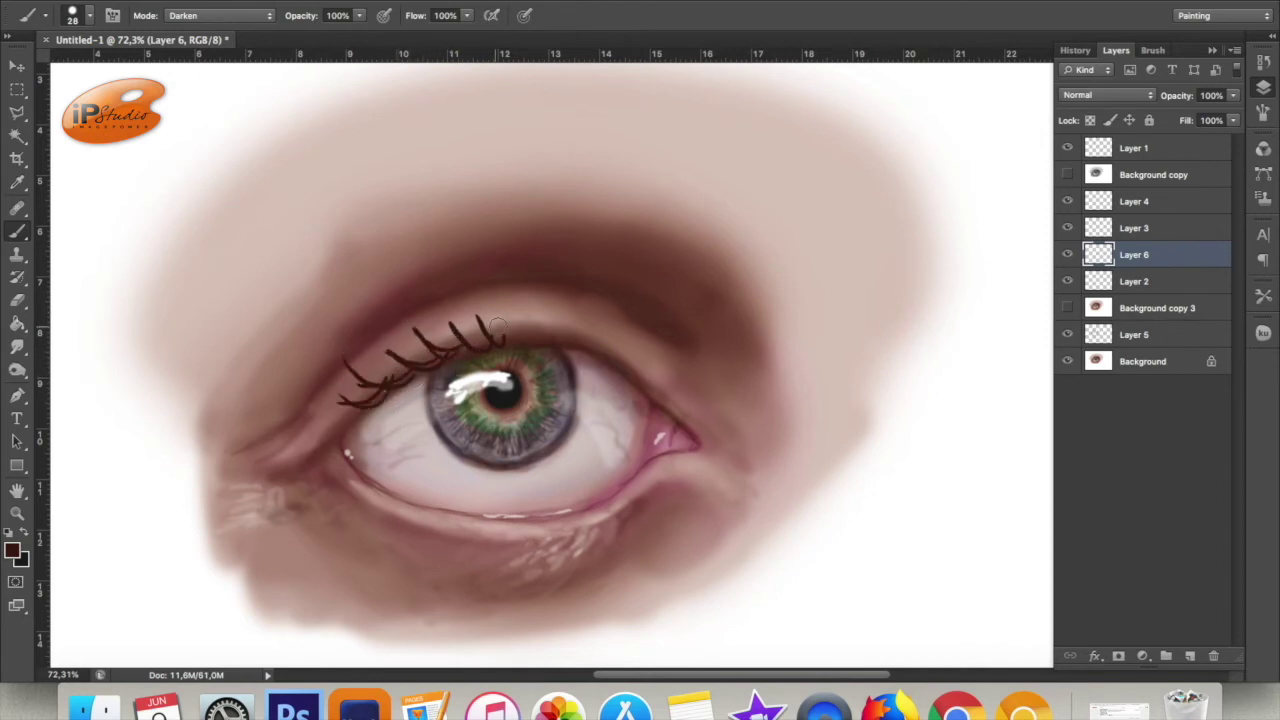
drag(550, 340, 605, 307)
mouse_move(385, 392)
mouse_down()
mouse_move(292, 410)
mouse_move(300, 425)
mouse_move(256, 441)
mouse_up()
drag(356, 428, 284, 404)
- Add finer outer lashes at 15 px brush size and trace the upper lid crease
right_click(575, 343)
text(15)
key(Return)
drag(572, 344, 644, 342)
drag(566, 348, 648, 360)
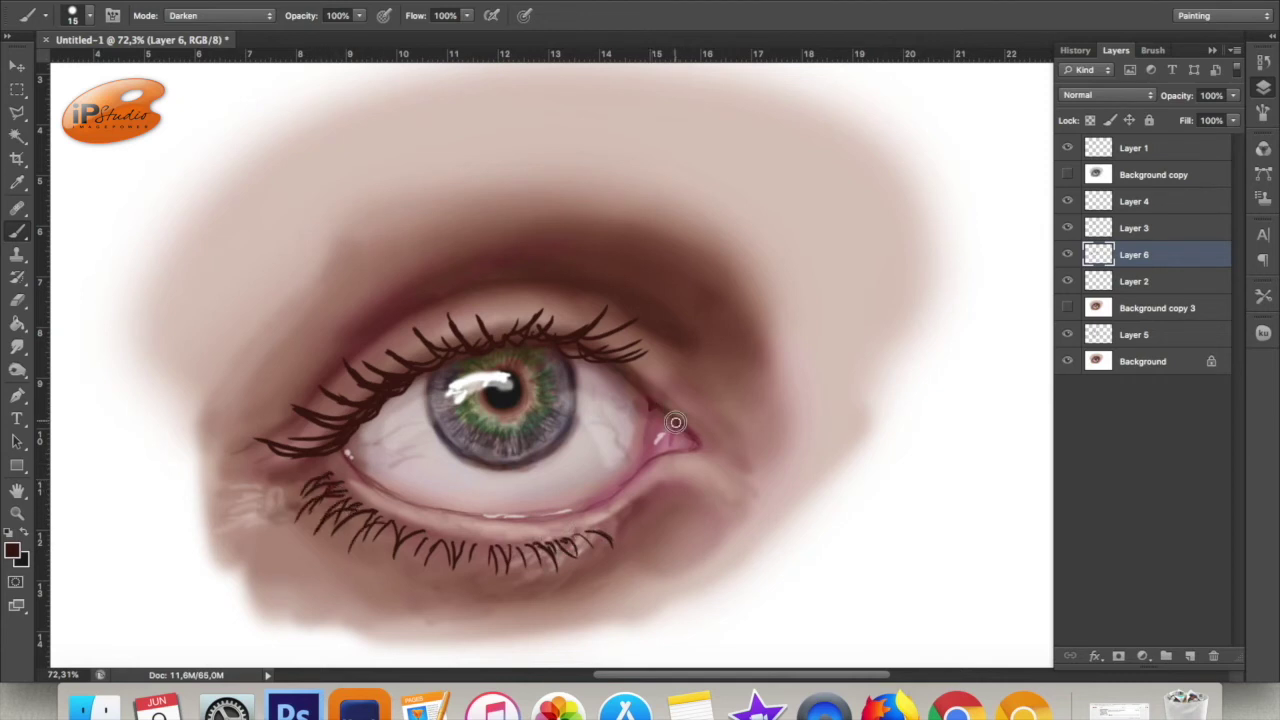
mouse_move(598, 285)
mouse_down()
mouse_move(466, 286)
mouse_move(313, 394)
mouse_move(282, 432)
mouse_up()
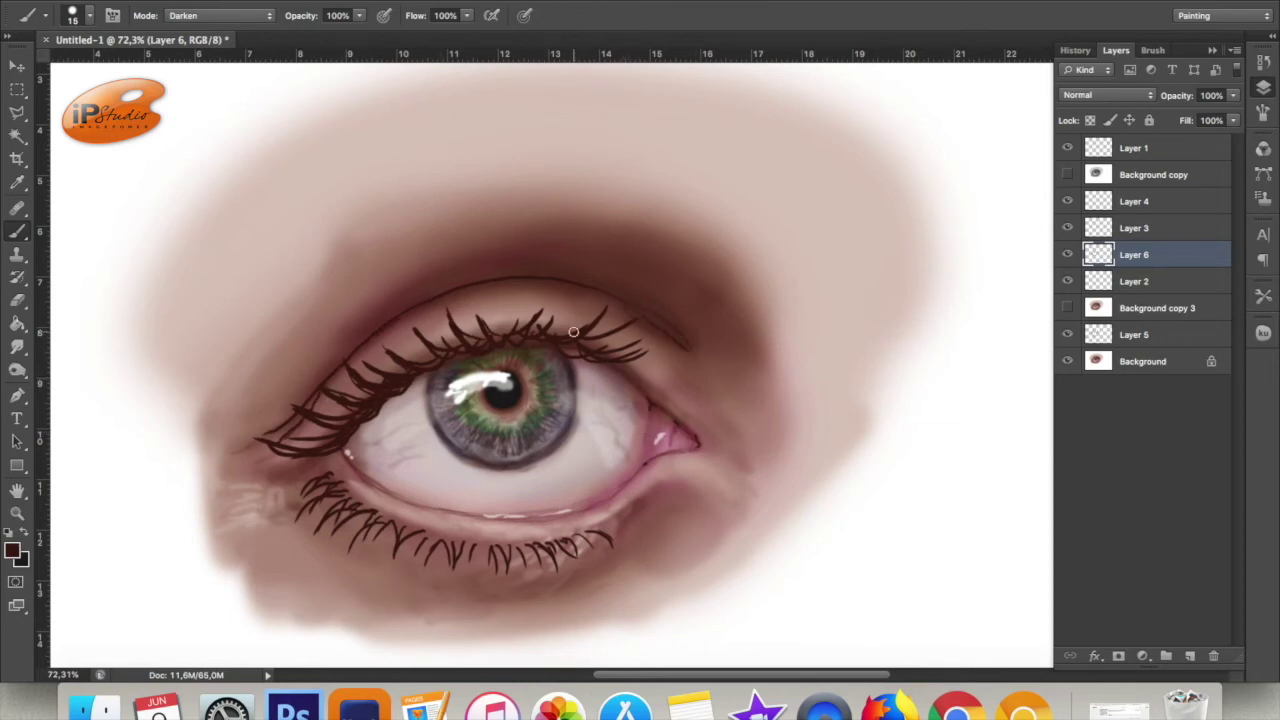
- Toggle the eyelash and base layers to compare, then select the base painting
click(1067, 254)
click(1067, 254)
click(1067, 361)
click(1067, 361)
click(1165, 361)
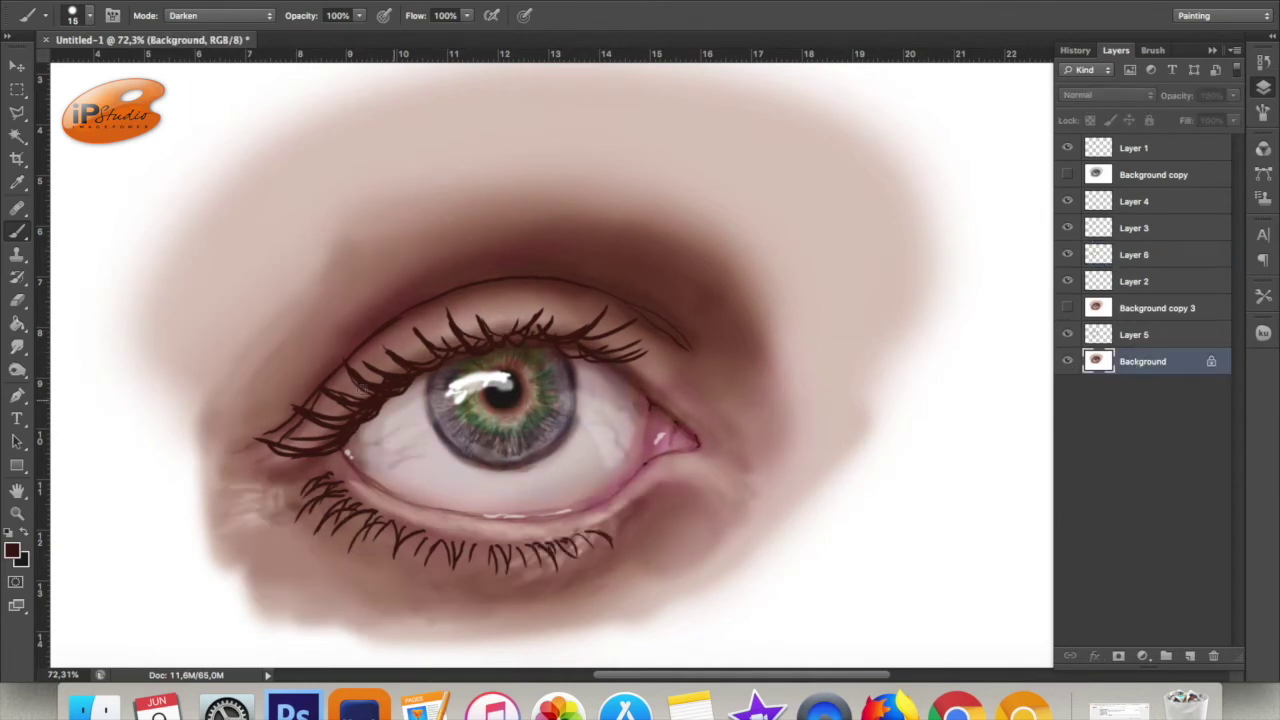
- Dodge the iris and eye white at 44% exposure, then Step Backward to drop the last stroke
key(o)
drag(439, 424, 496, 419)
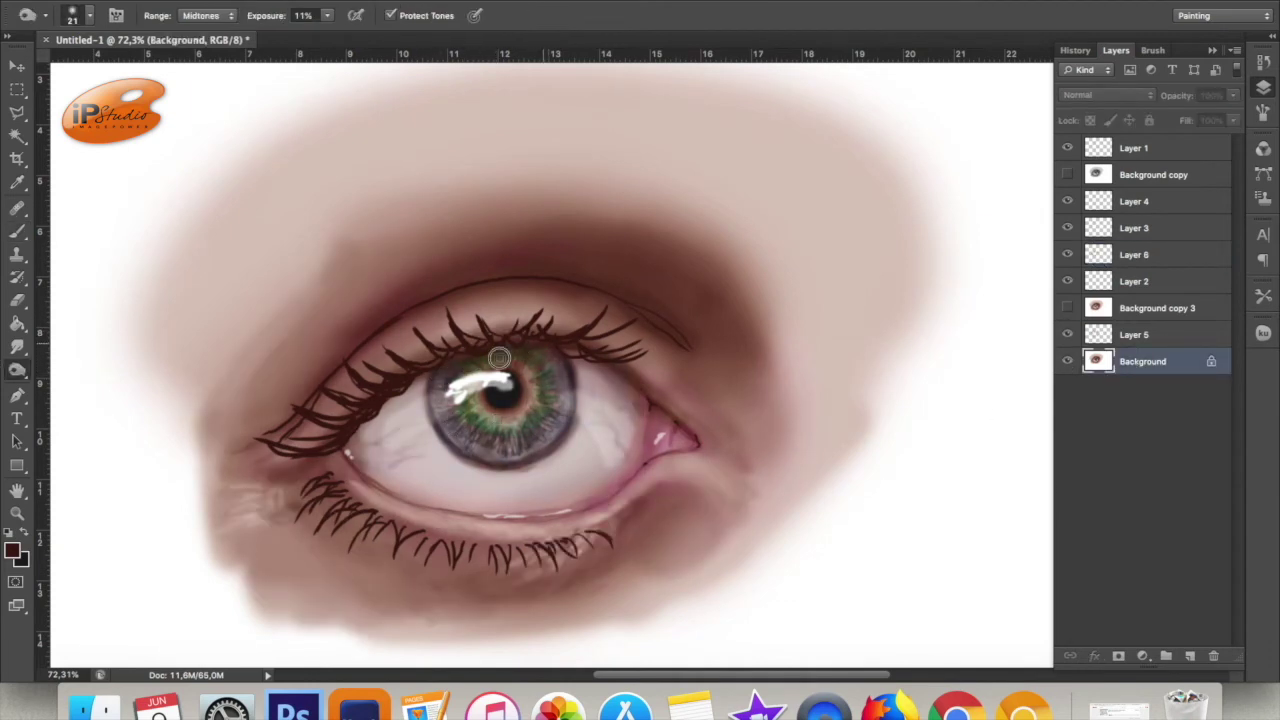
drag(450, 375, 365, 430)
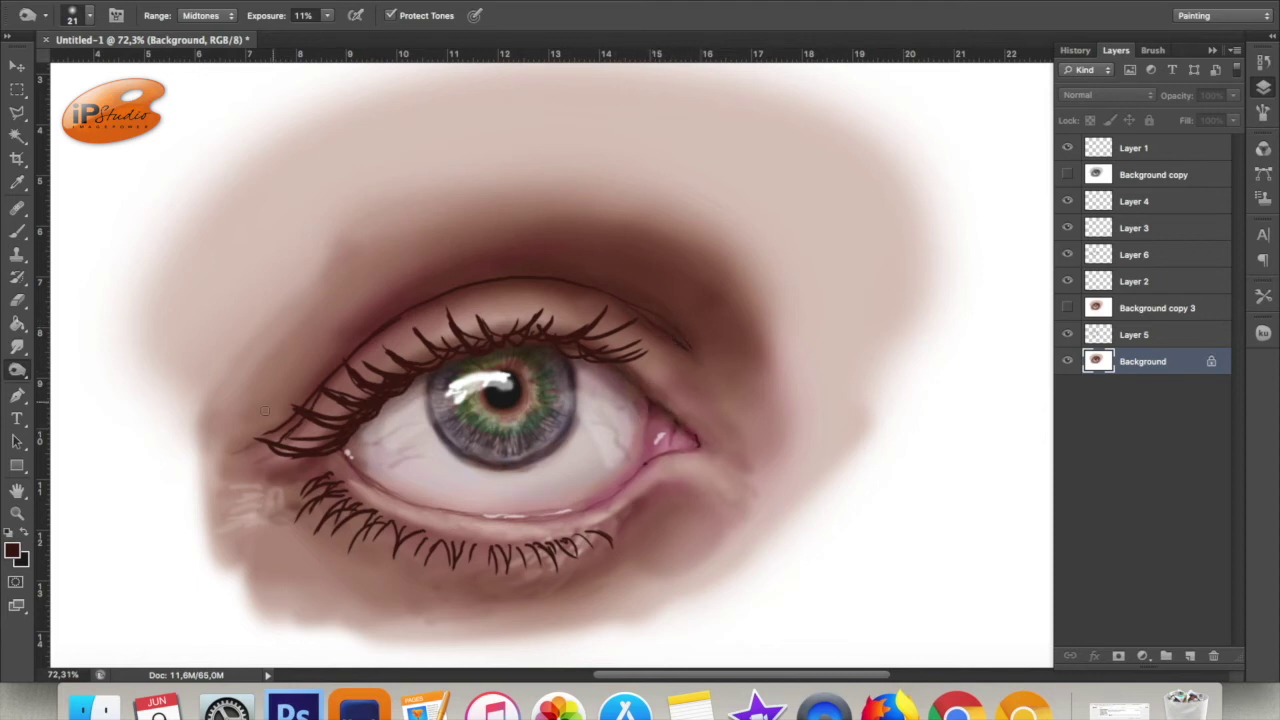
key(bracketright)
key(bracketright)
click(327, 15)
drag(311, 40, 344, 40)
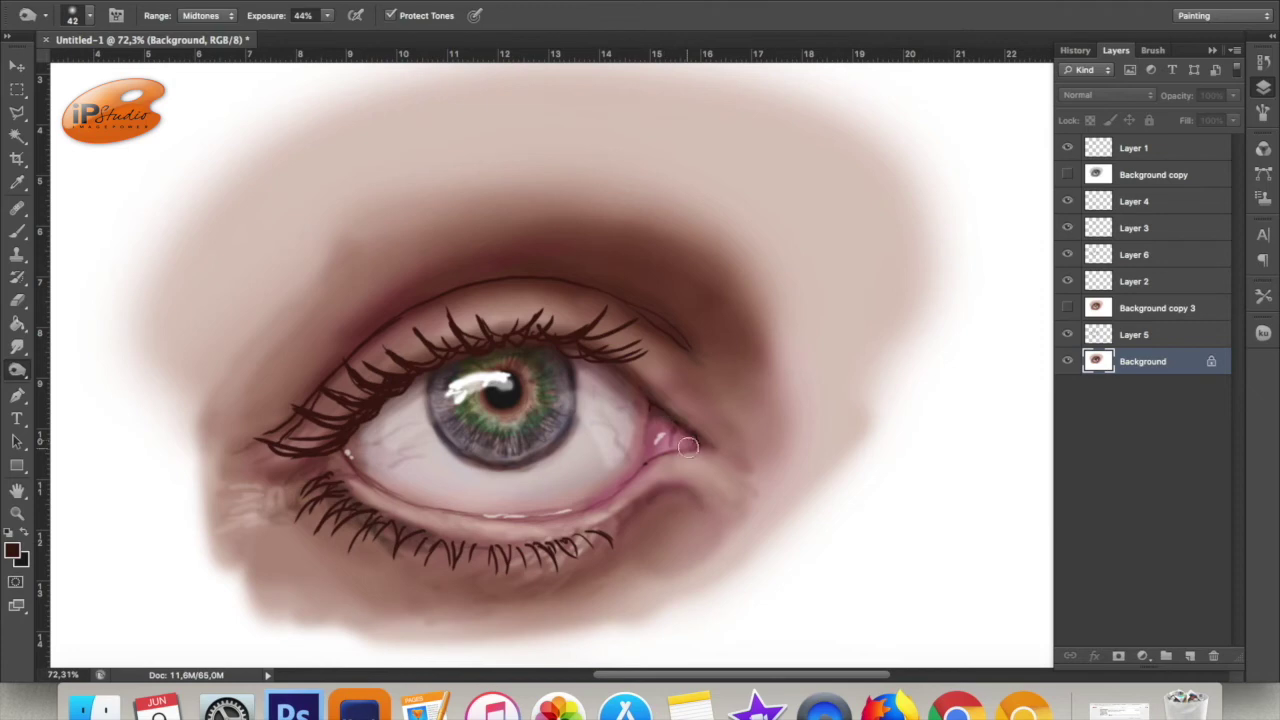
click(180, 2)
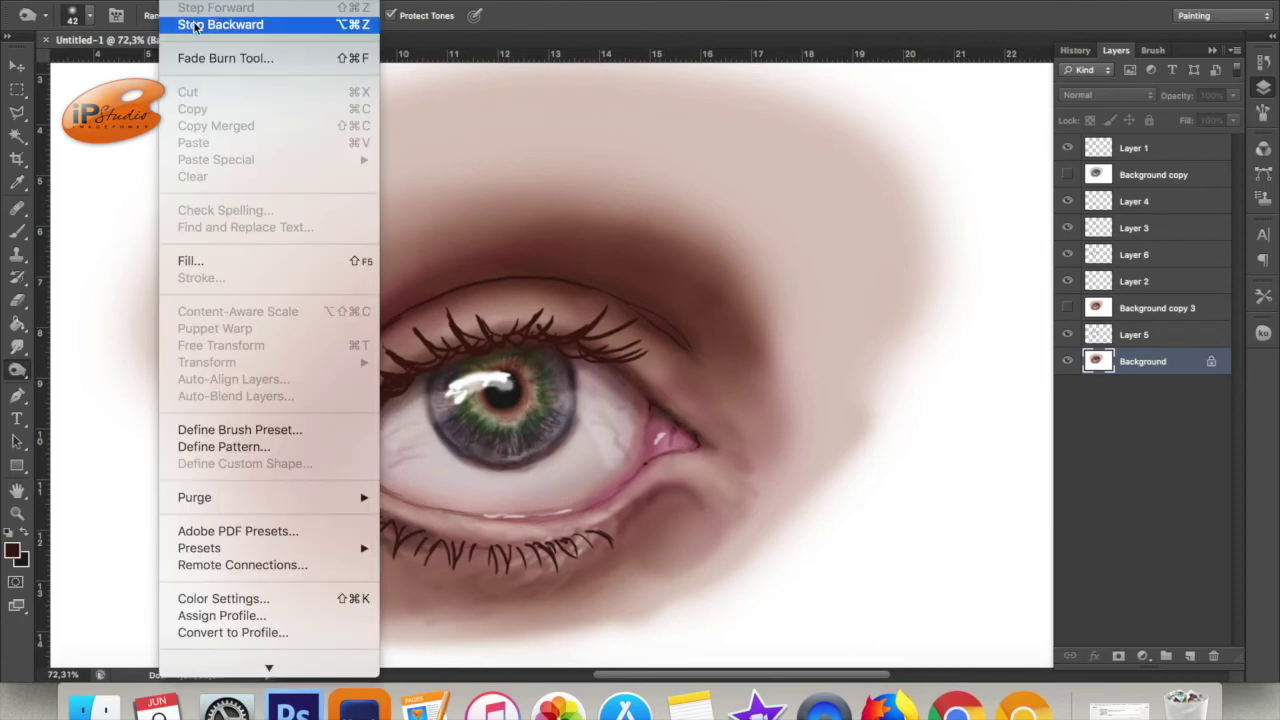
click(220, 25)
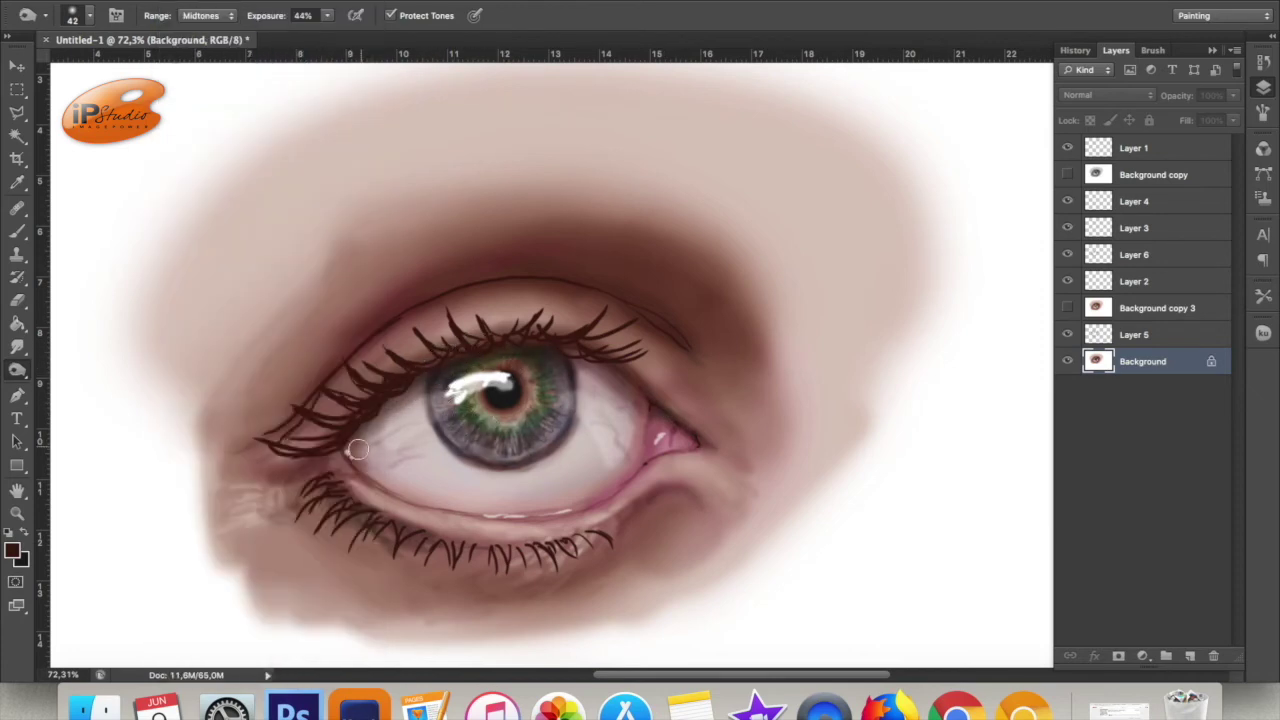
click(17, 230)
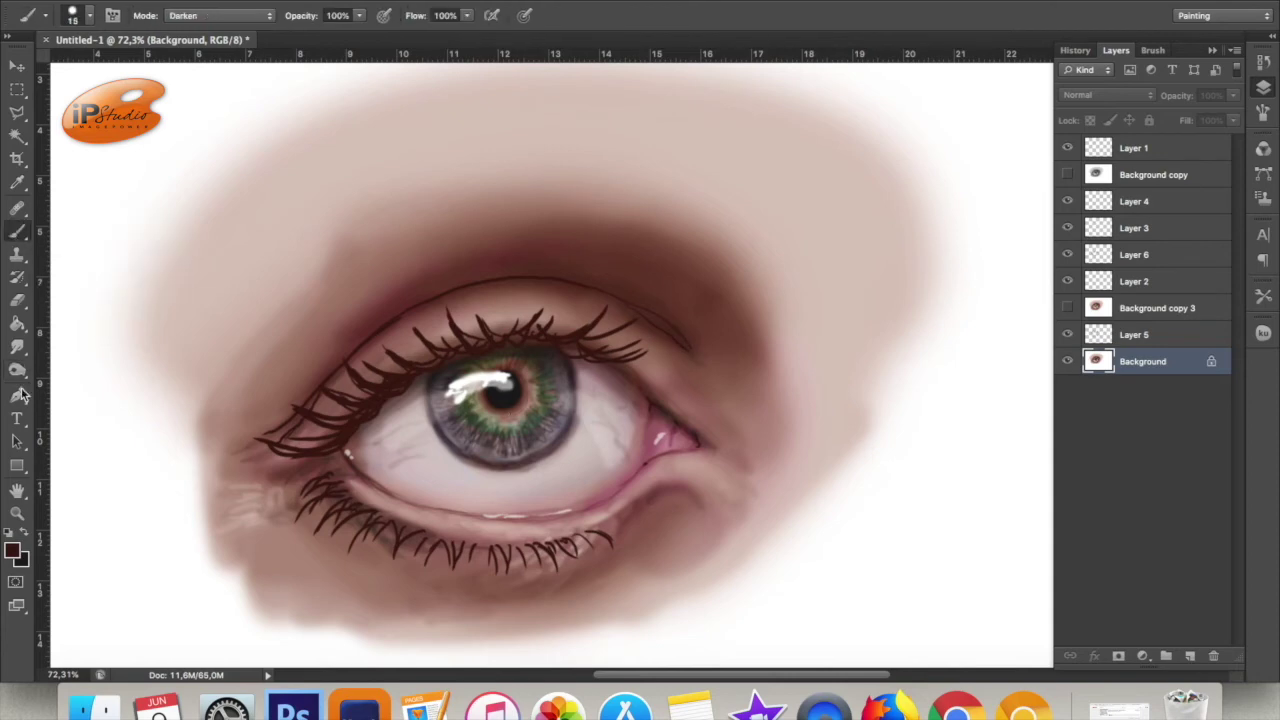
- Paint white iris highlights on Layer 3 and move the eyelash layer above it
drag(510, 390, 1063, 251)
click(1134, 228)
drag(565, 320, 454, 330)
drag(1134, 254, 1134, 230)
click(1068, 282)
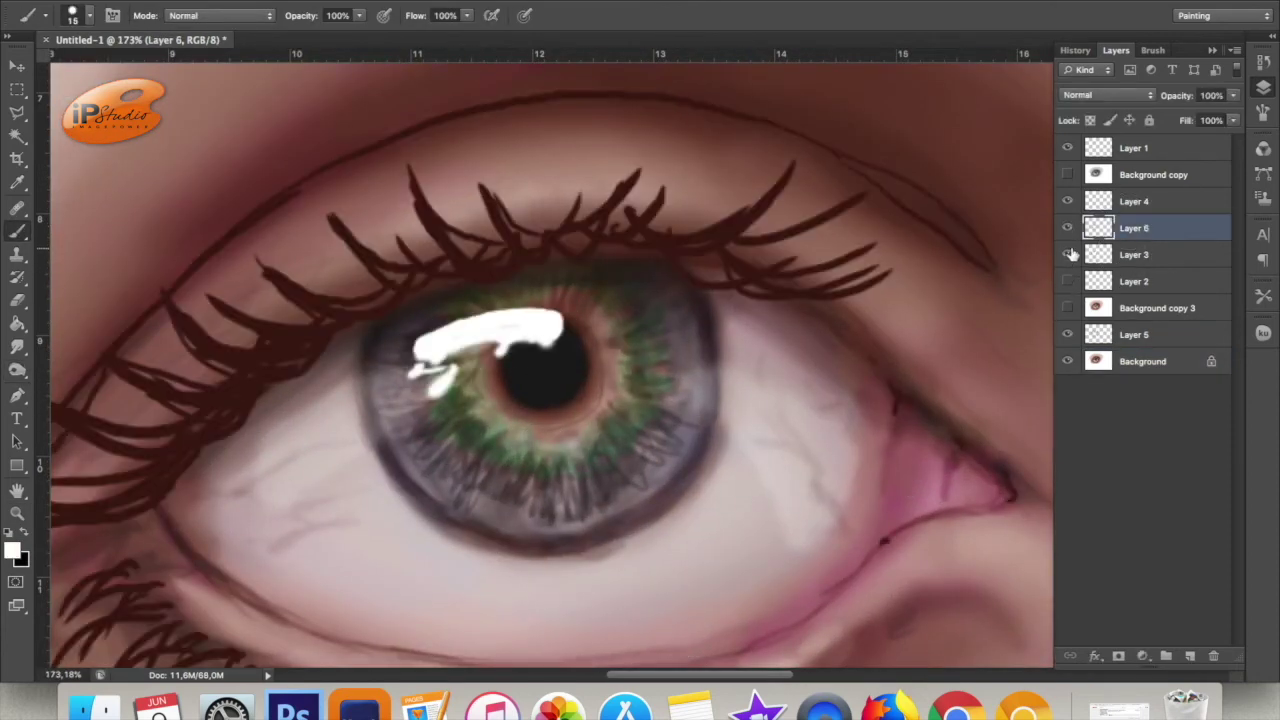
click(1068, 281)
- Merge Layer 2 into Layer 3 and trim the highlight's top with a 10 px, 100% eraser
click(1134, 254)
key(ctrl+e)
key(e)
right_click(735, 388)
drag(735, 398, 694, 400)
key(Return)
key(0)
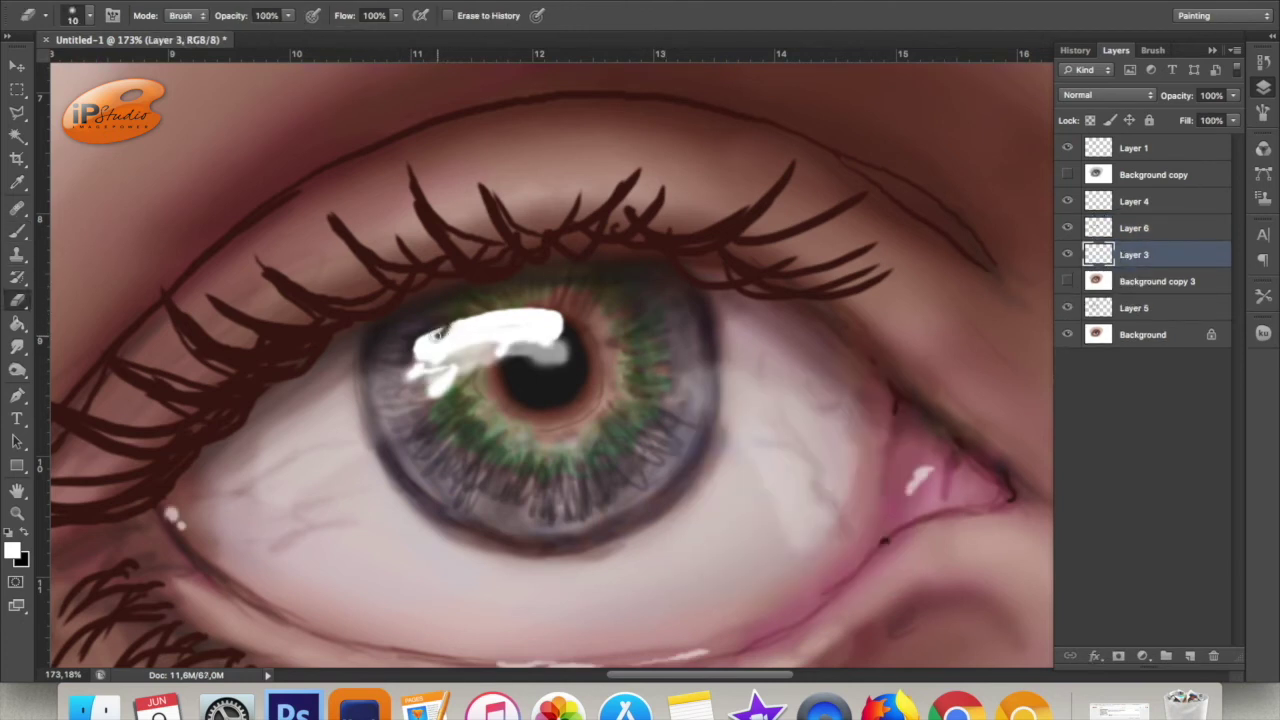
drag(435, 329, 546, 308)
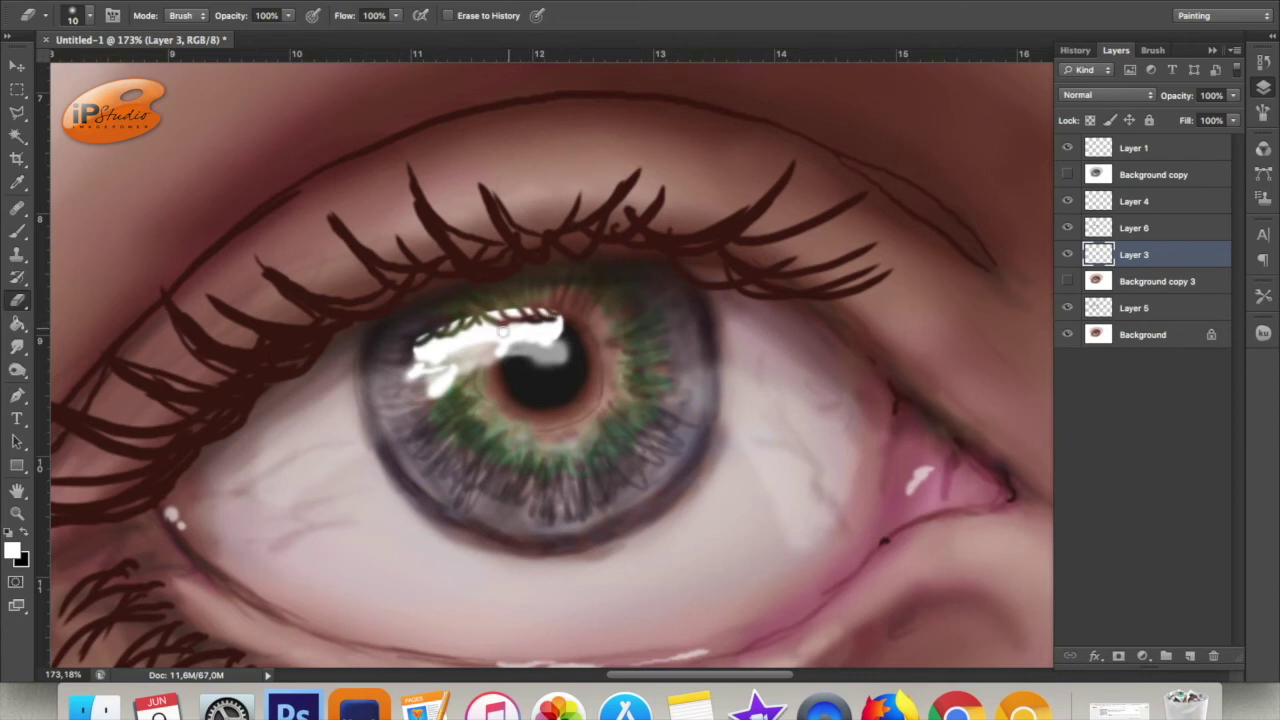
- Set the Dodge tool to Highlights and select the base painting
key(z)
drag(480, 436, 512, 436)
click(17, 370)
click(80, 366)
right_click(862, 489)
key(Return)
click(1140, 335)
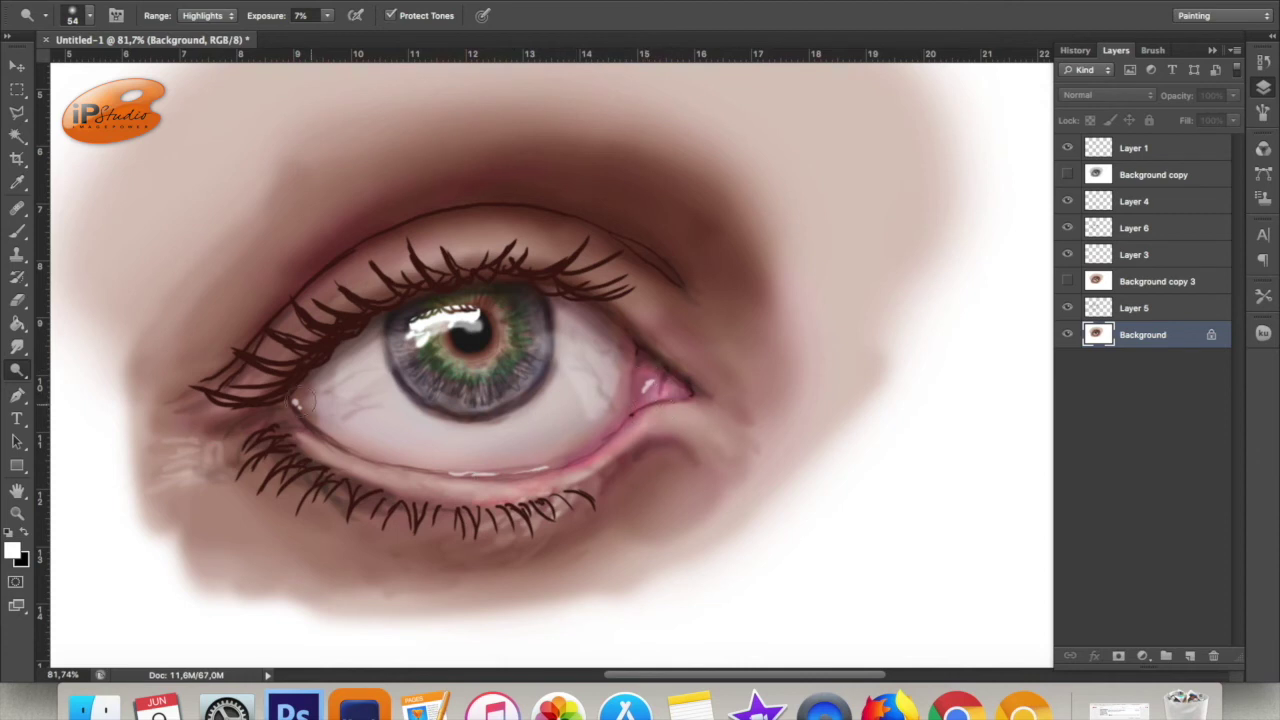
- Paint a light sheen stroke across the upper lid
key(b)
drag(420, 250, 550, 238)
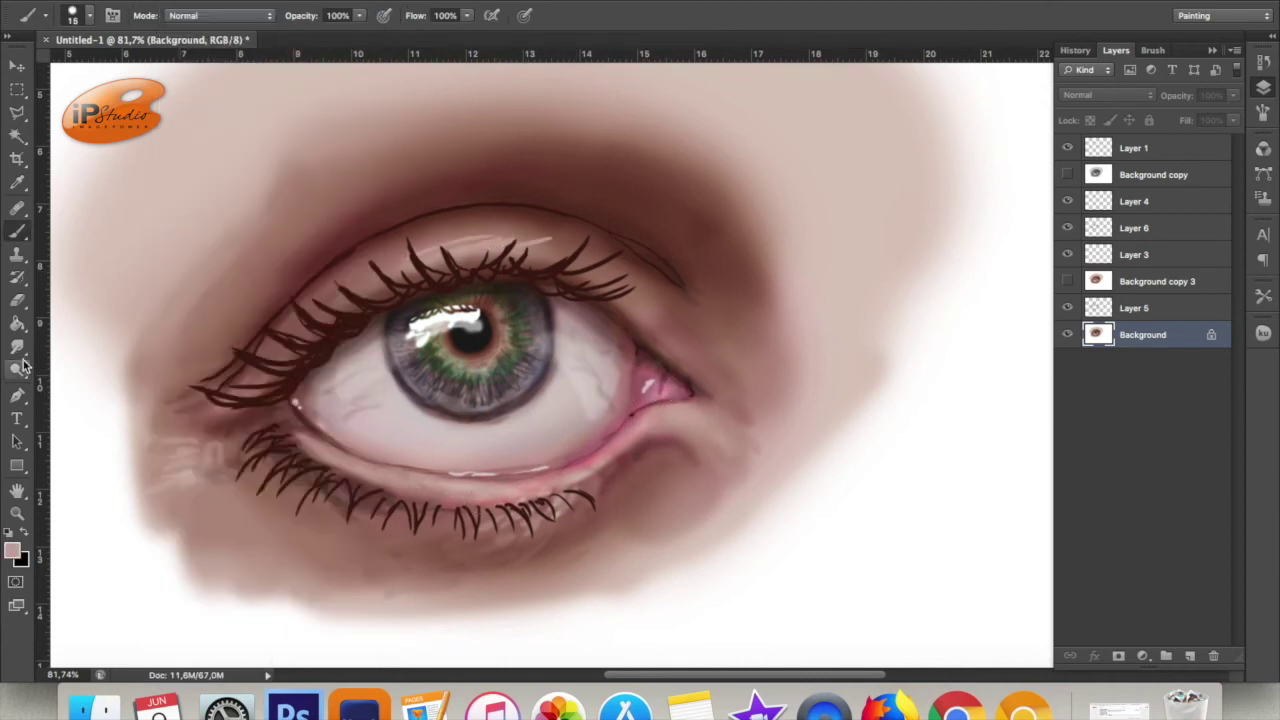
click(18, 348)
right_click(583, 206)
key(Return)
click(18, 232)
- Choose a lighter pink, then sample the dark brown of the lashes
click(15, 550)
click(1214, 320)
click(15, 550)
click(825, 338)
click(1214, 320)
alt+click(571, 291)
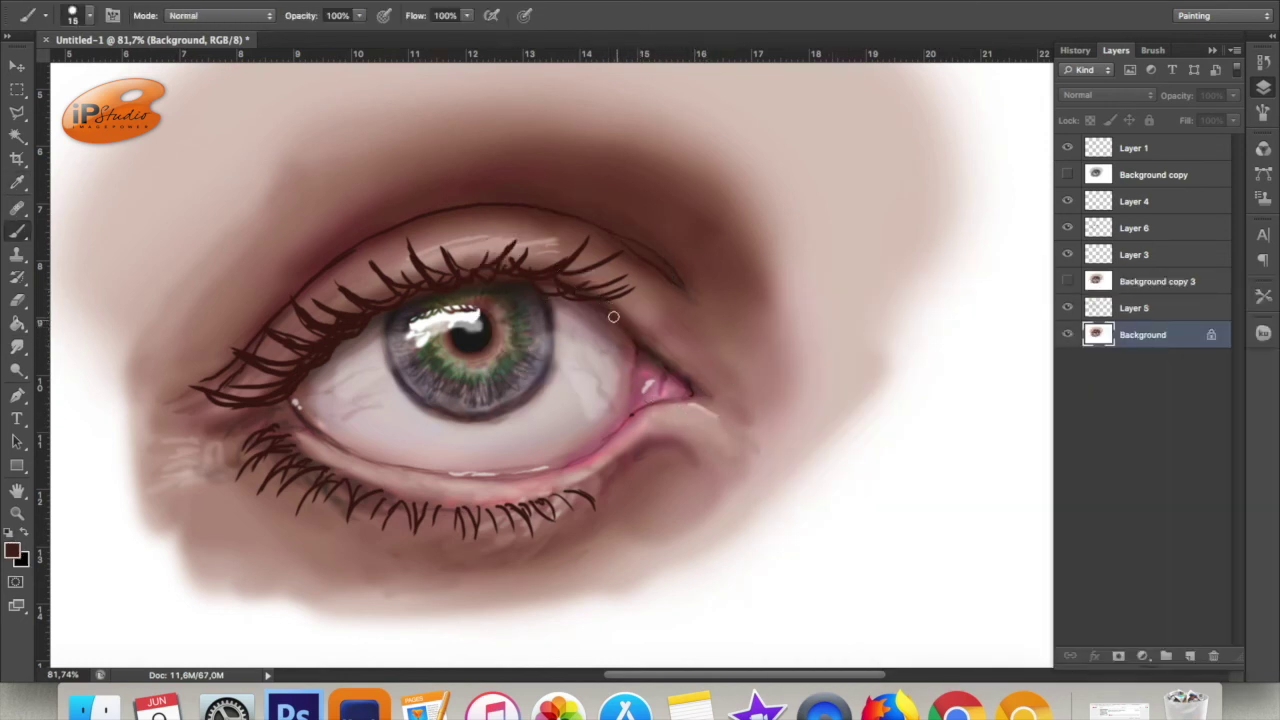
- Smudge the outer end of the lid crease at 20% strength and compare with highlights hidden
key(r)
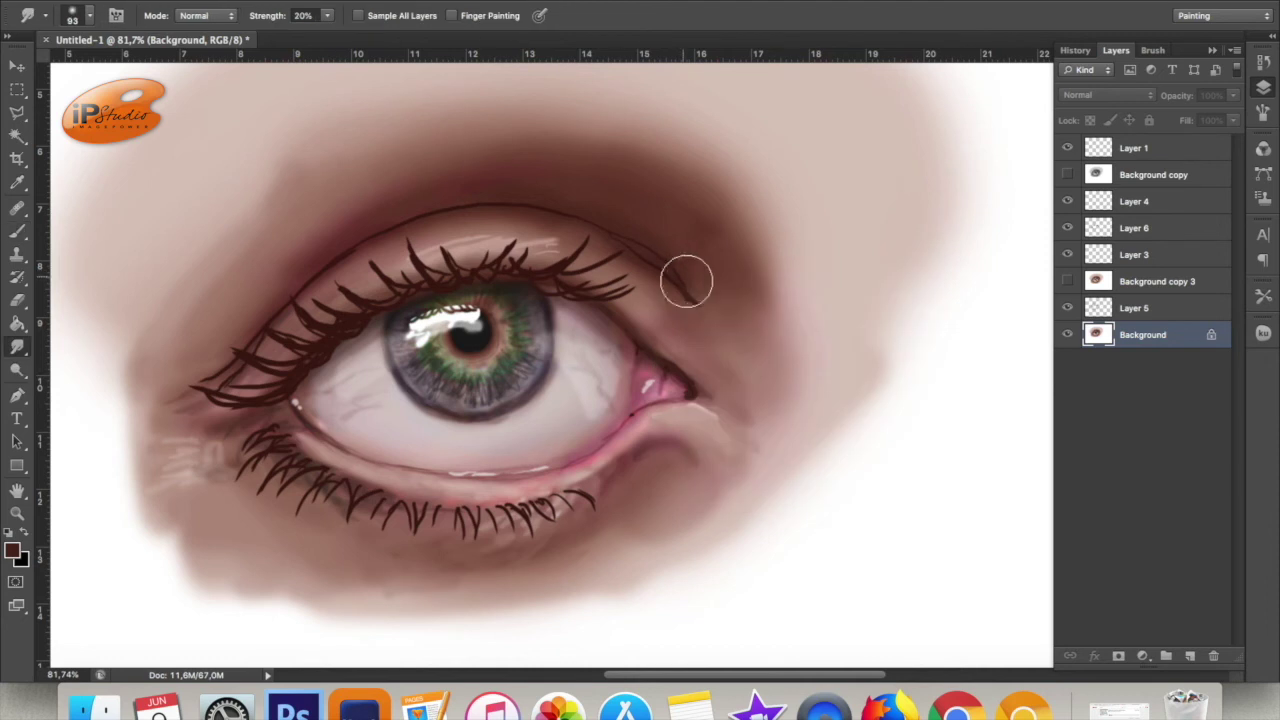
drag(645, 250, 698, 292)
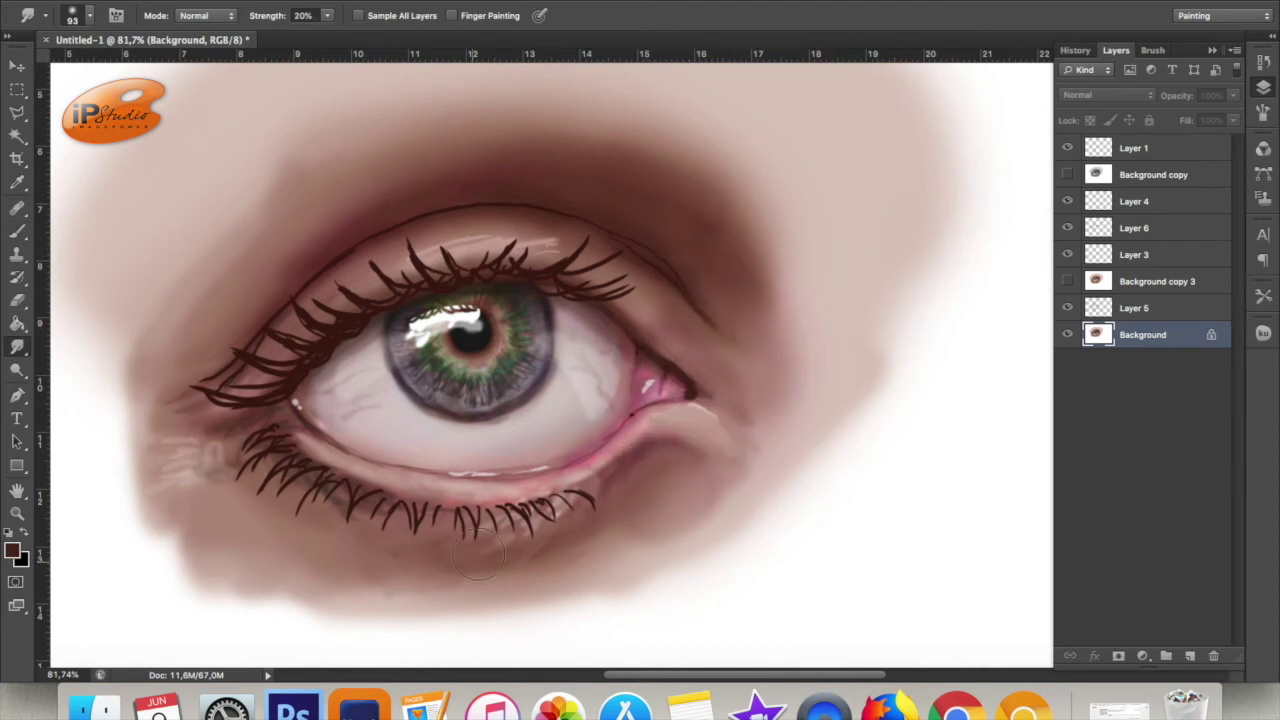
click(1067, 255)
click(1067, 255)
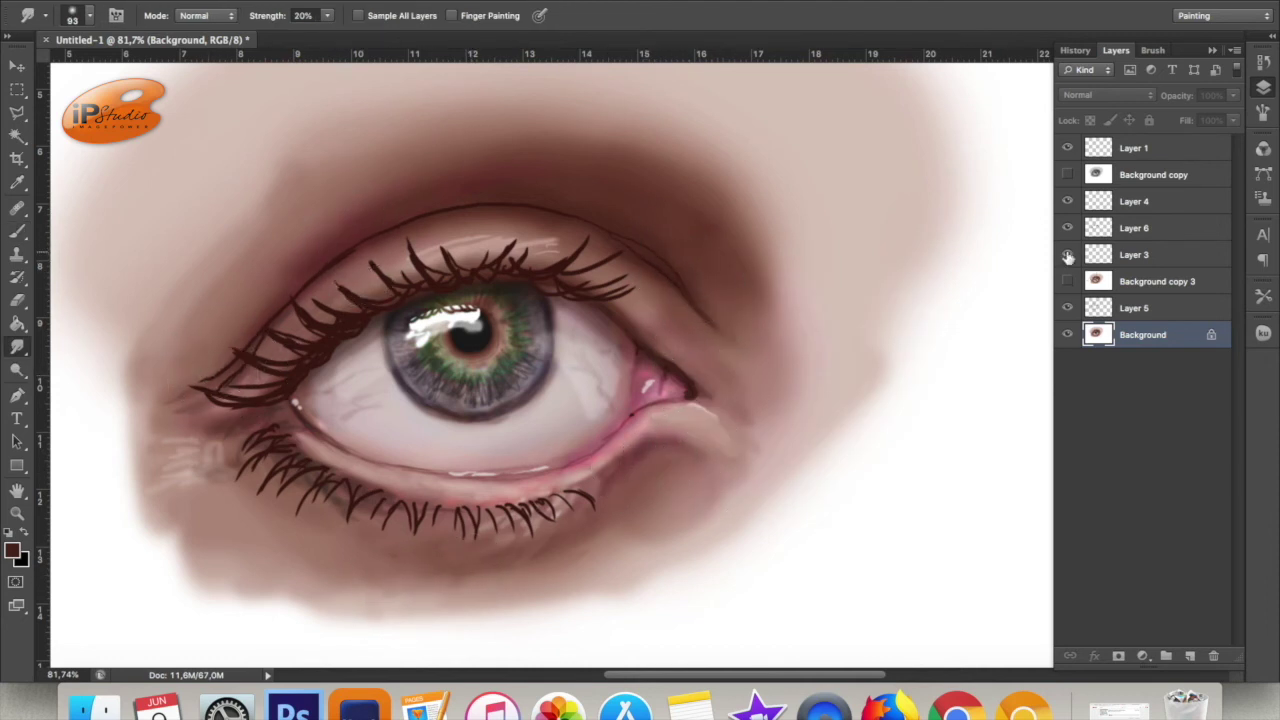
- Zoom in on Layer 6 and try a thin 10 px vein in the eye white, then undo it
click(1150, 232)
key(z)
click(333, 281)
key(b)
right_click(575, 295)
drag(178, 368, 227, 332)
key(ctrl+z)
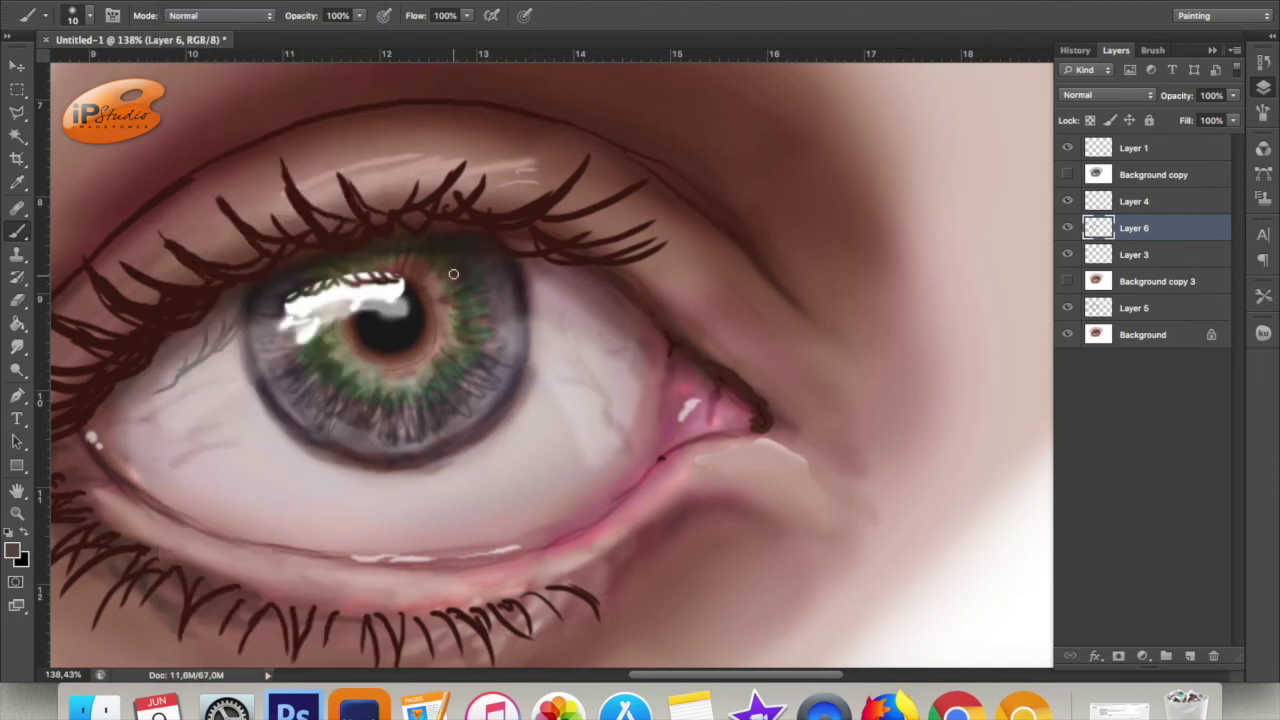
- Sample pink from the inner eye corner and paint fine 10 px veins across the eye white
drag(162, 507, 238, 352)
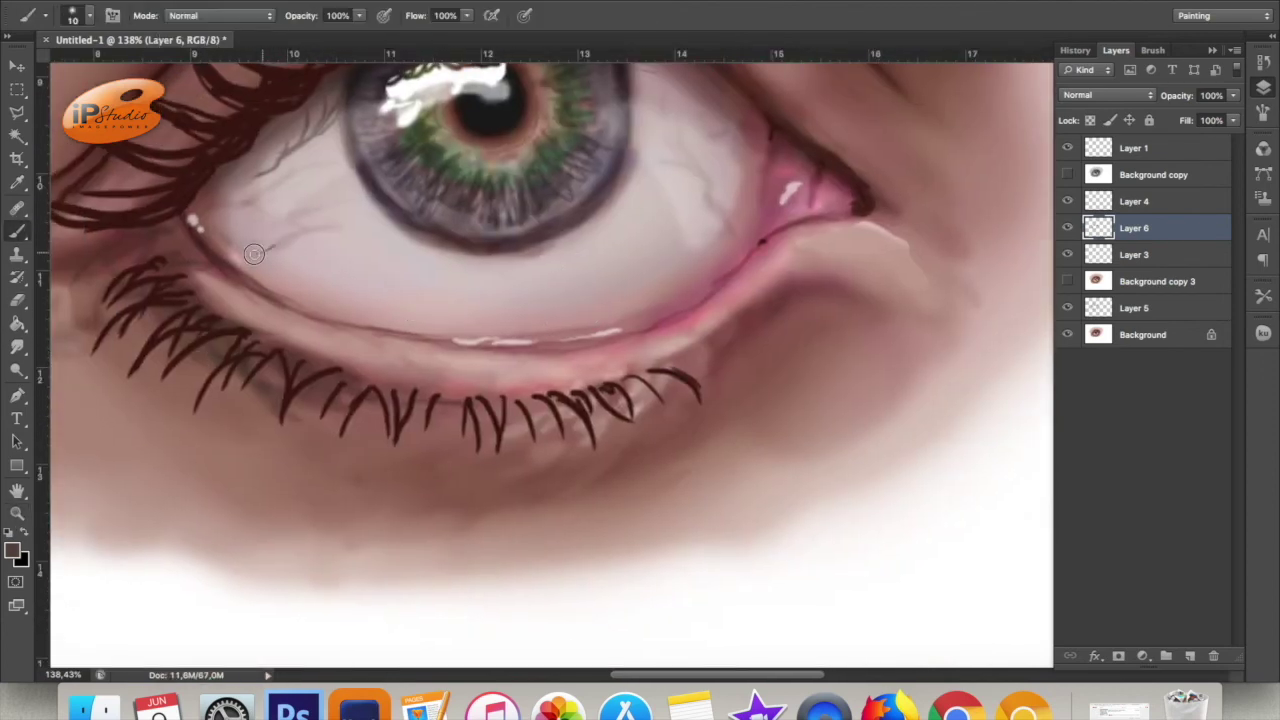
alt+click(780, 219)
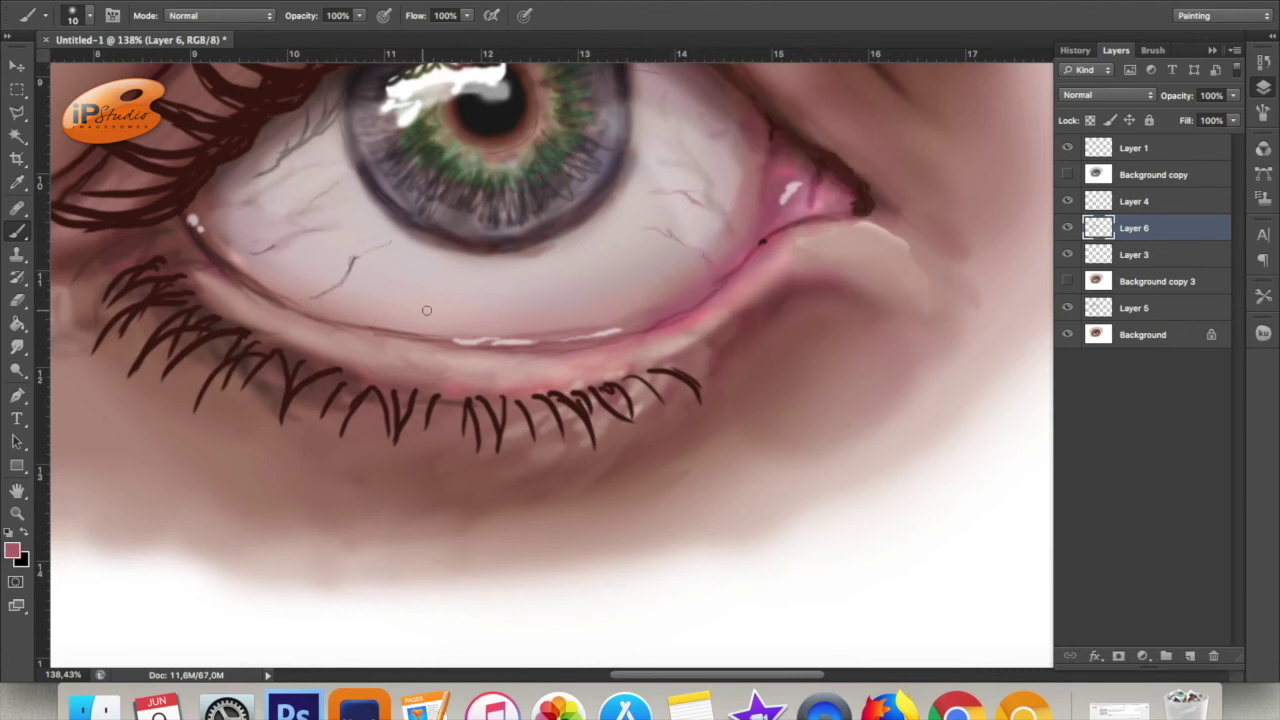
key(alt+comma)
right_click(570, 243)
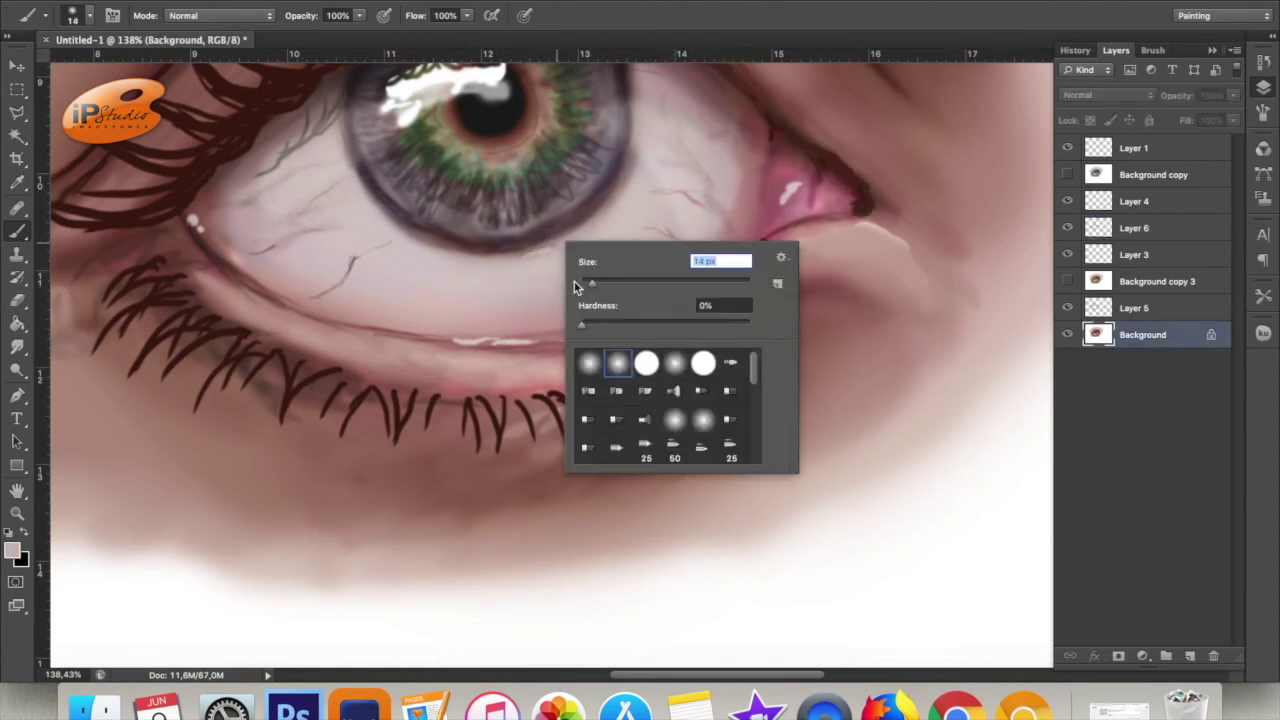
key(Return)
key(z)
mouse_move(531, 286)
mouse_down()
mouse_move(550, 438)
mouse_move(563, 437)
mouse_up()
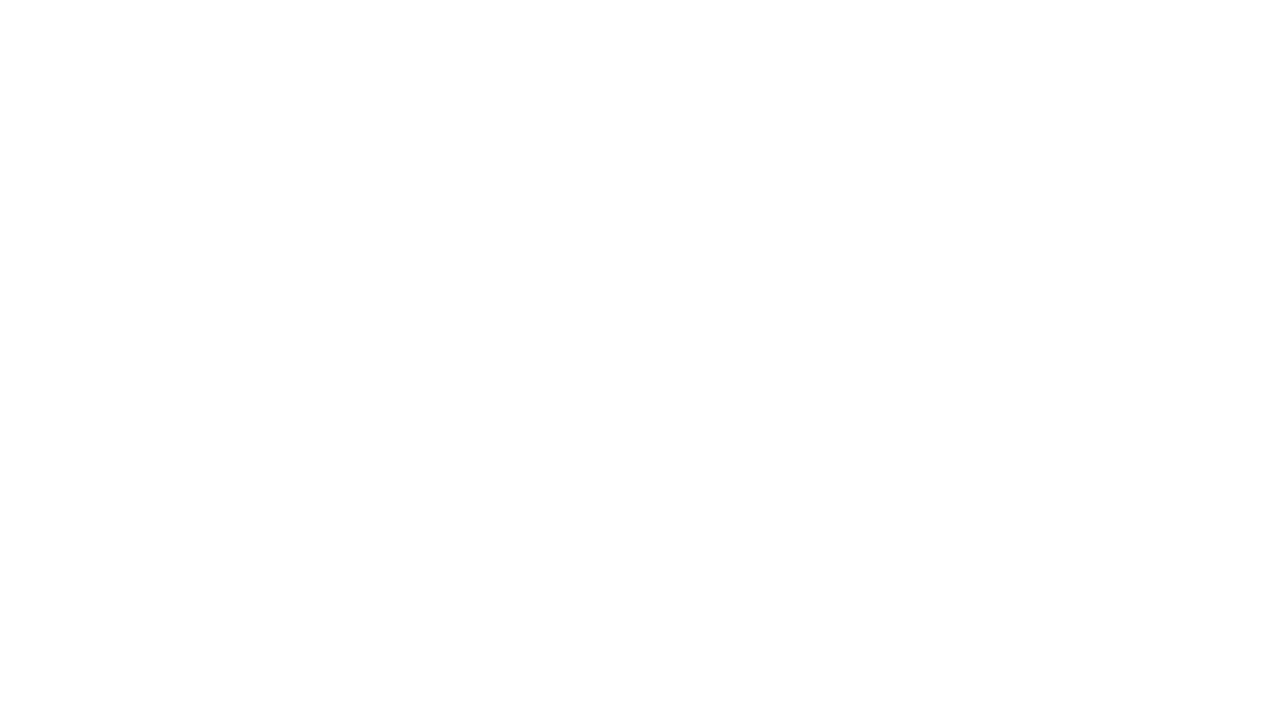